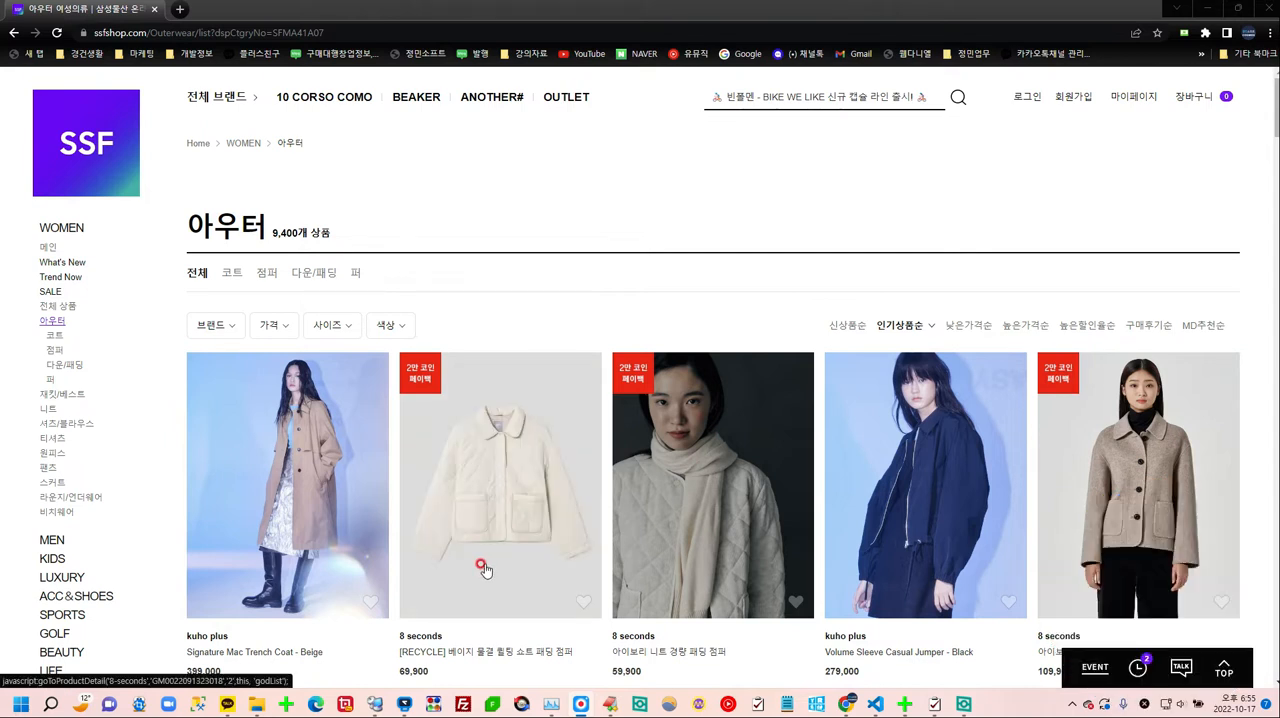
Step: Examine the product listings in the women's outerwear (아우터) category
scroll(481, 568, "down", 2)
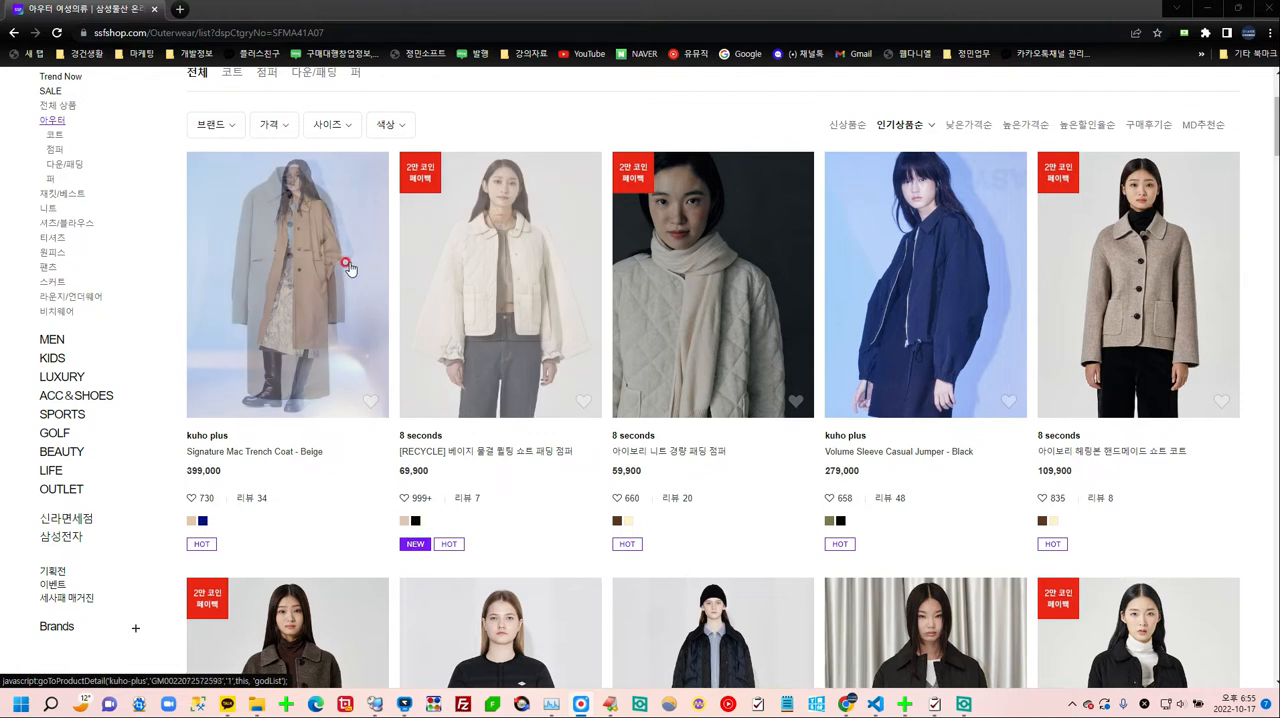
scroll(343, 263, "up", 1)
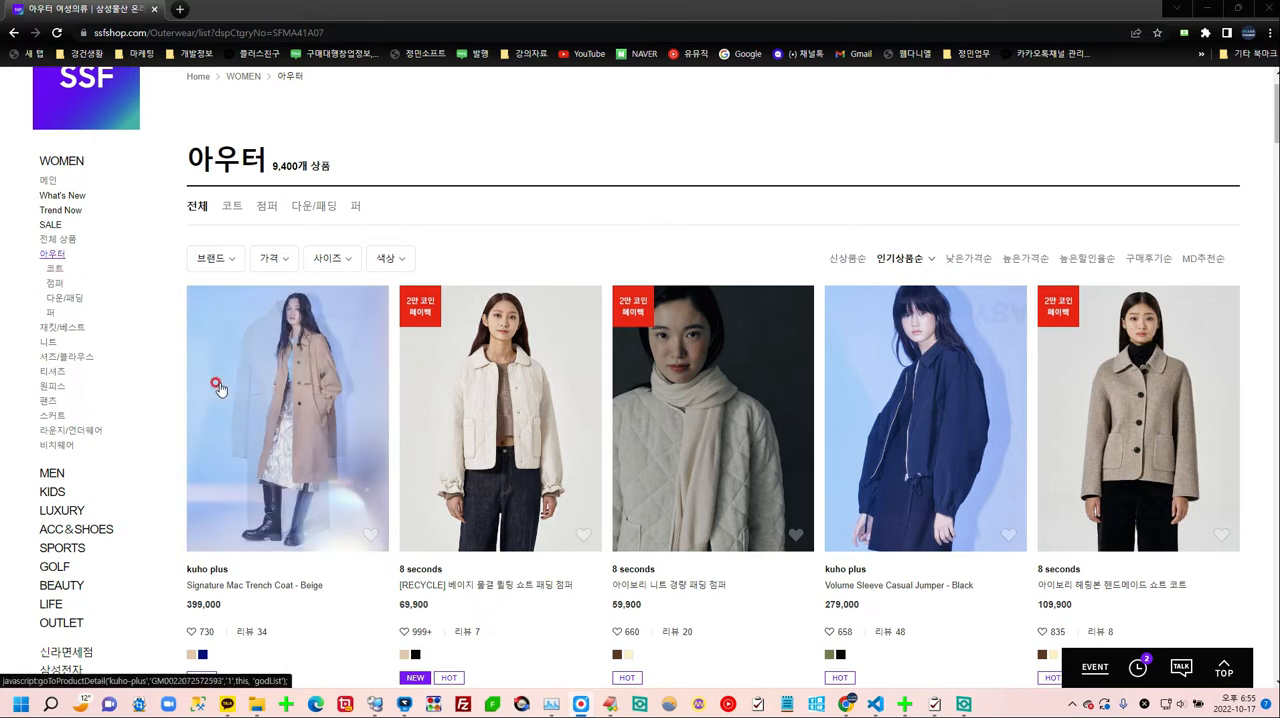
scroll(943, 500, "down", 5)
scroll(943, 514, "down", 5)
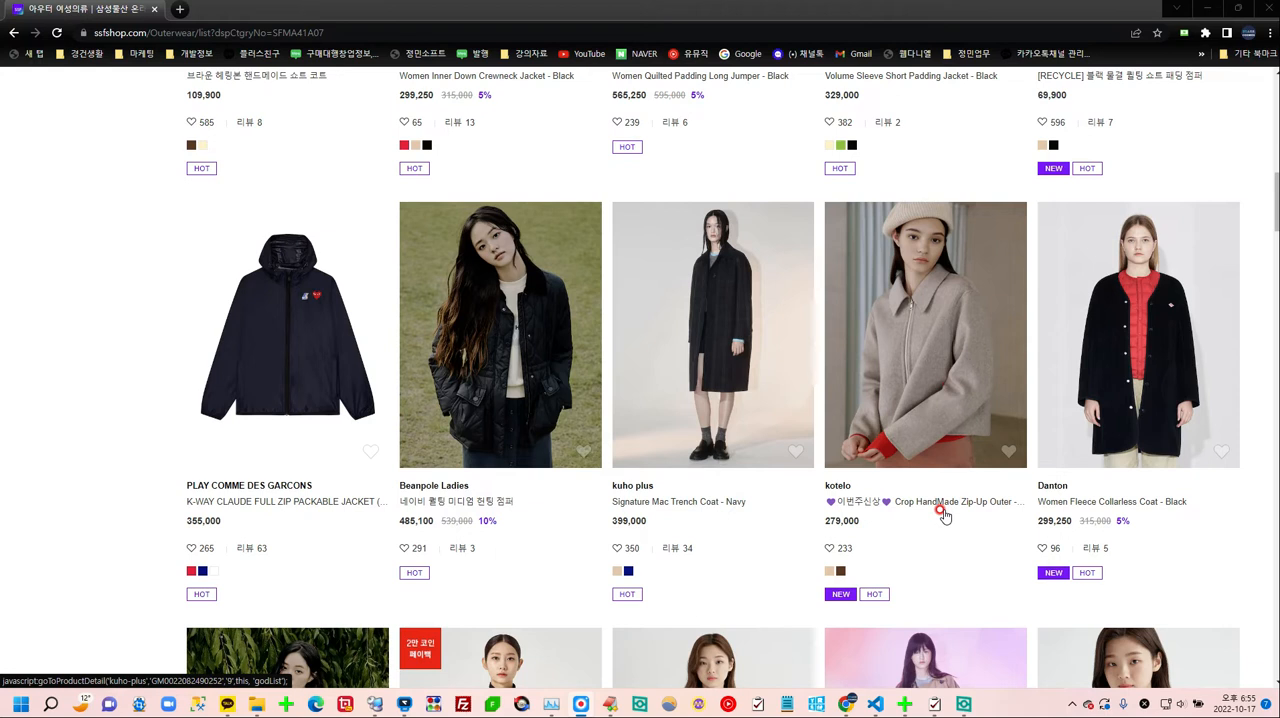
scroll(943, 514, "up", 10)
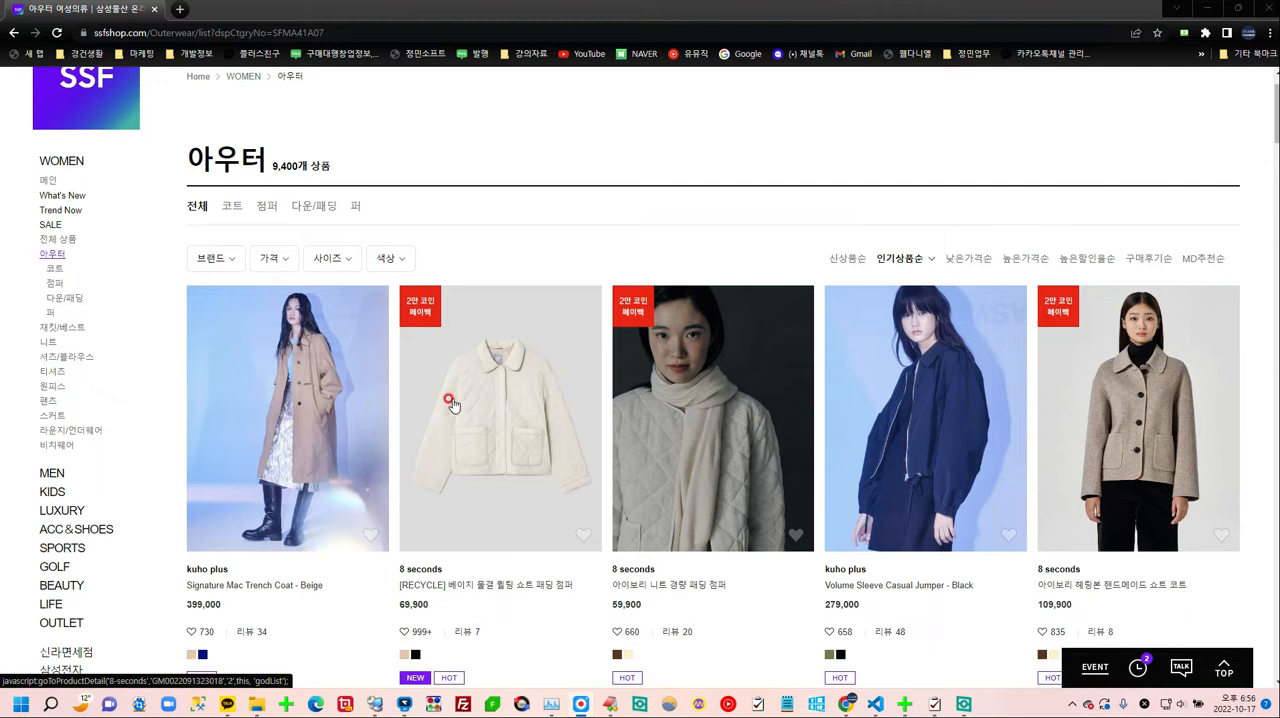
scroll(460, 455, "down", 7)
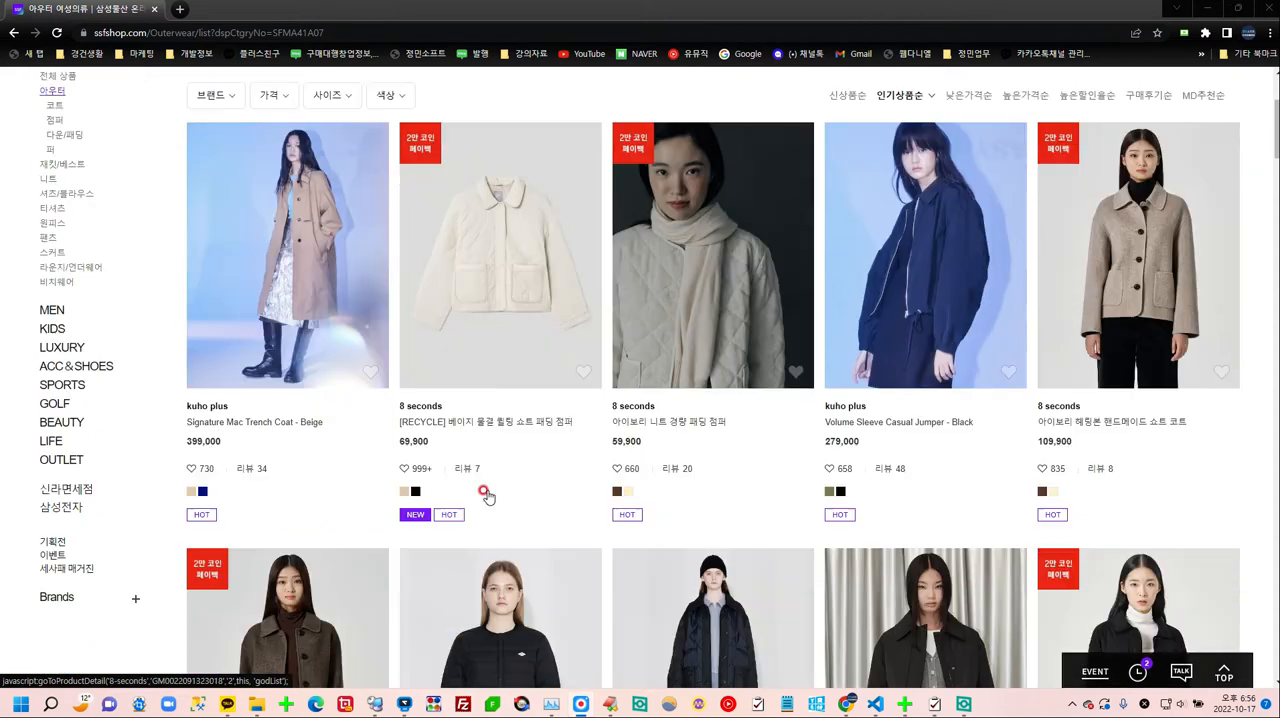
scroll(525, 512, "up", 2)
scroll(525, 512, "up", 3)
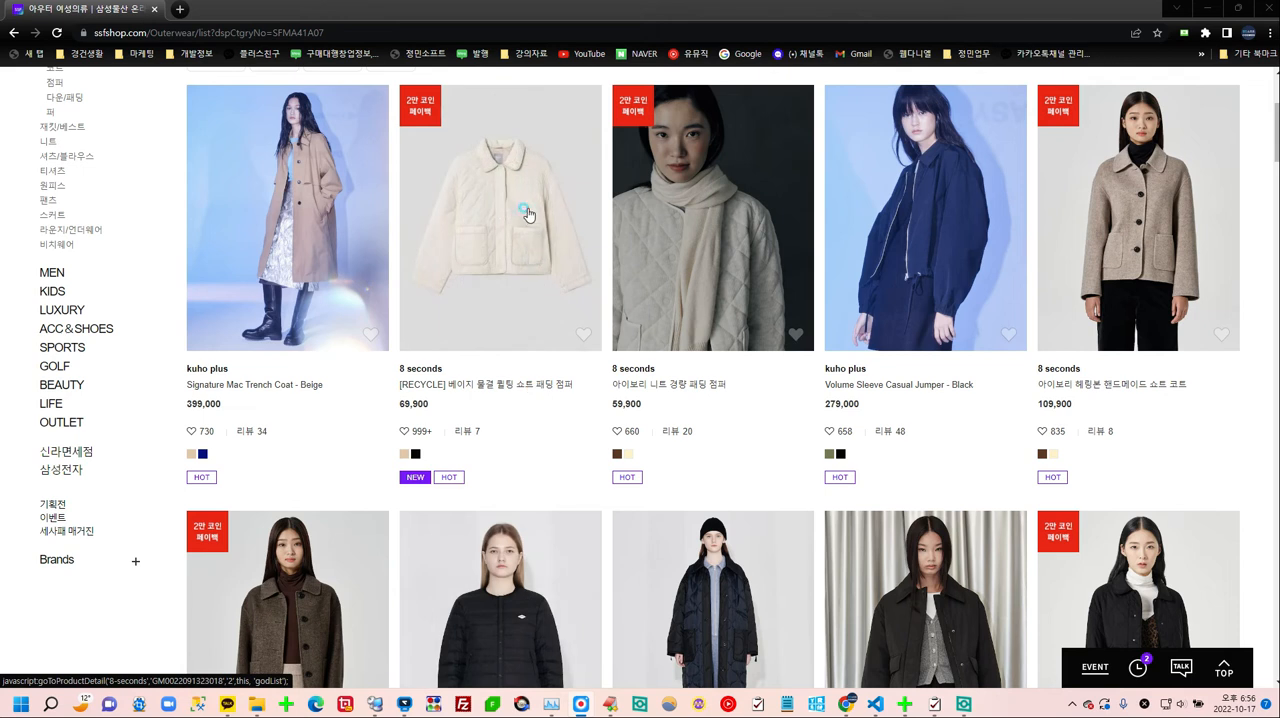
Step: Open the beige 8 seconds quilted short padding jumper's product page and view its full-length angled photo and collar close-up
left_click(527, 212)
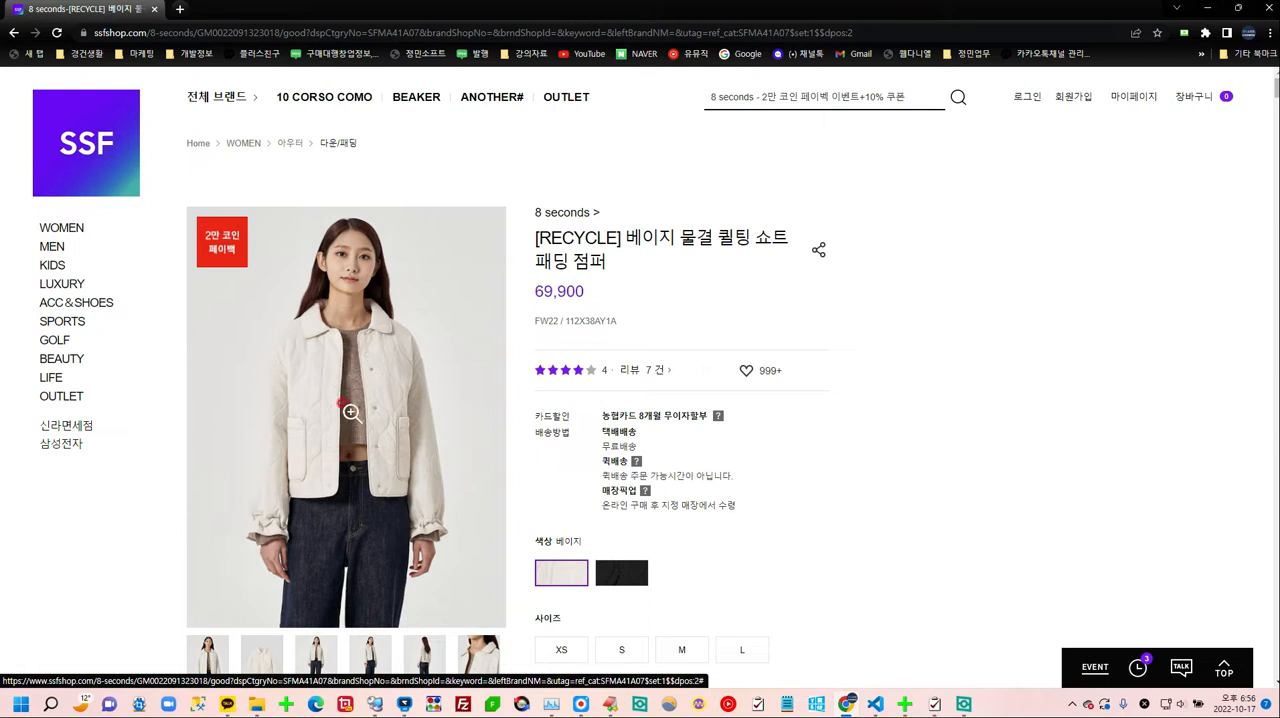
scroll(351, 412, "down", 2)
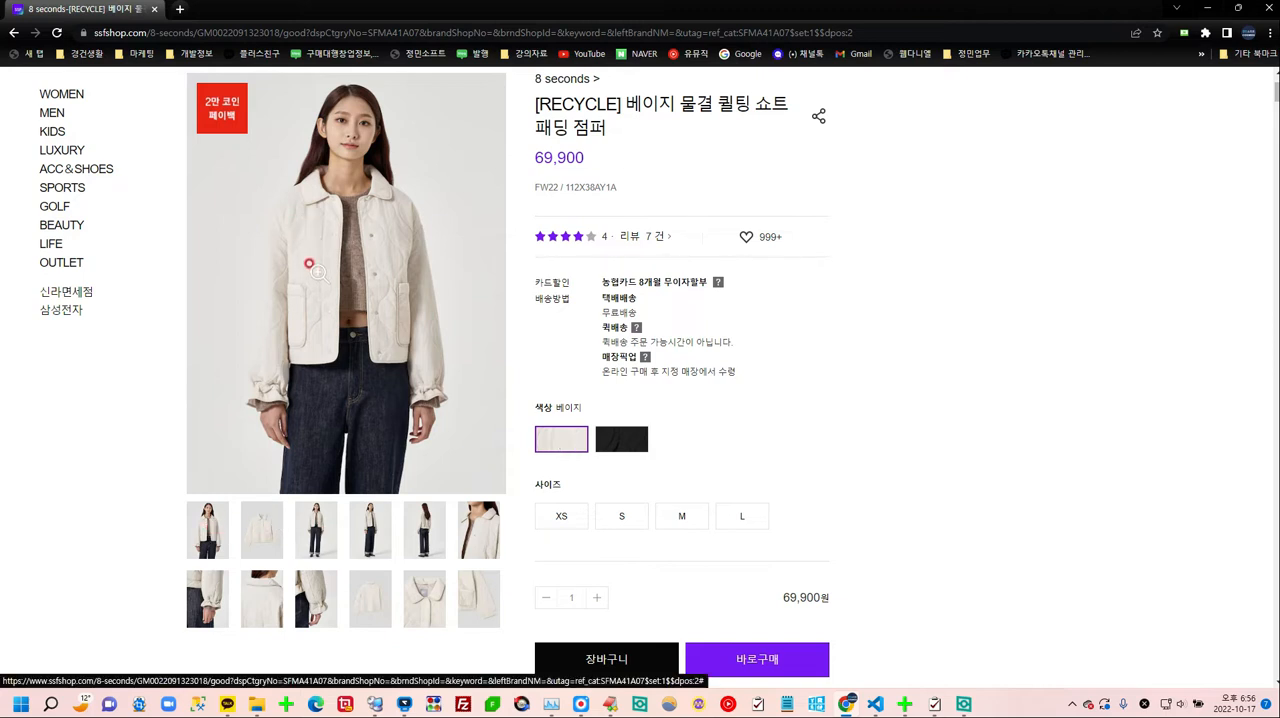
left_click(376, 528)
scroll(390, 445, "down", 2)
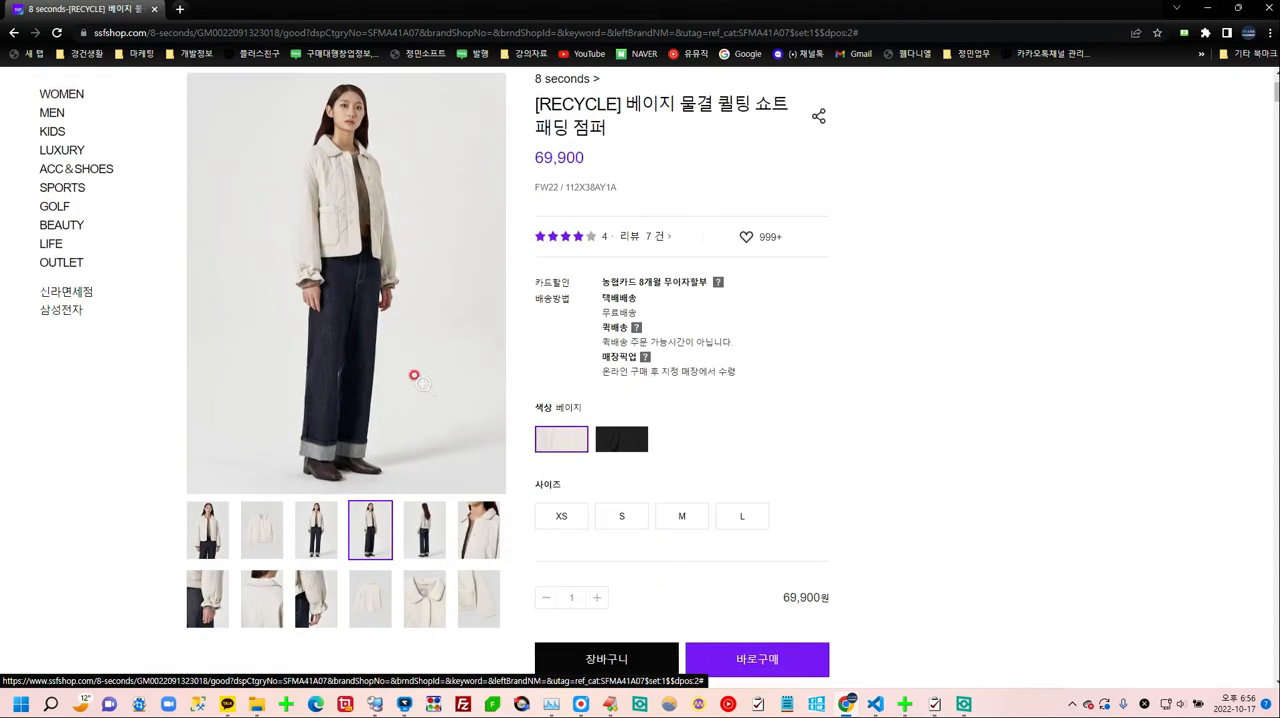
left_click(428, 592)
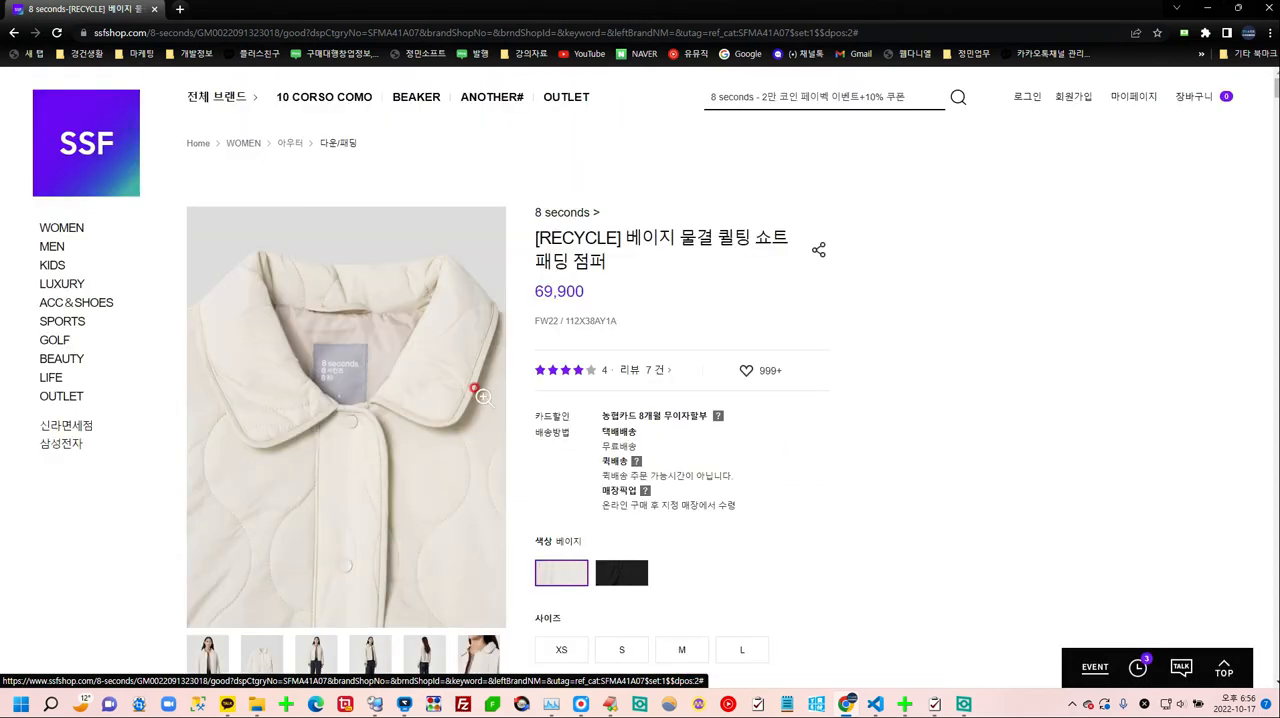
Step: Examine the detail images in the beige jumper's product information (상품정보) section
scroll(446, 463, "down", 2)
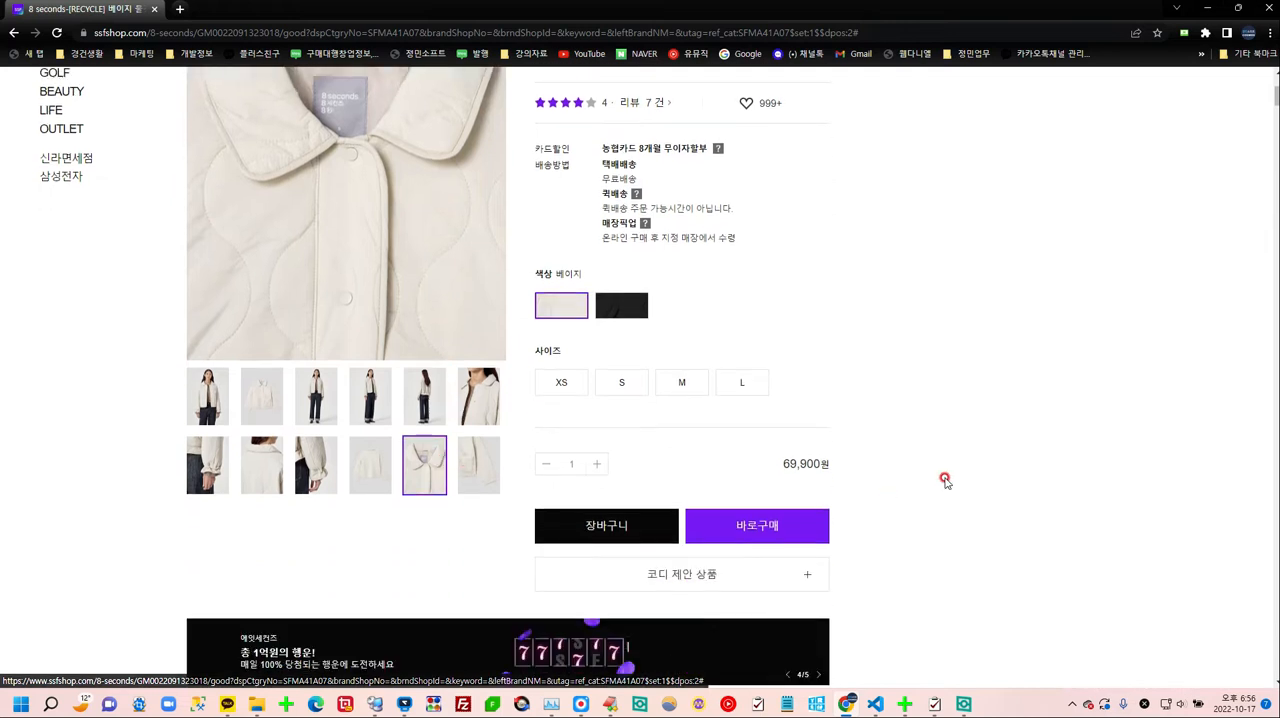
scroll(943, 477, "down", 3)
scroll(945, 485, "down", 10)
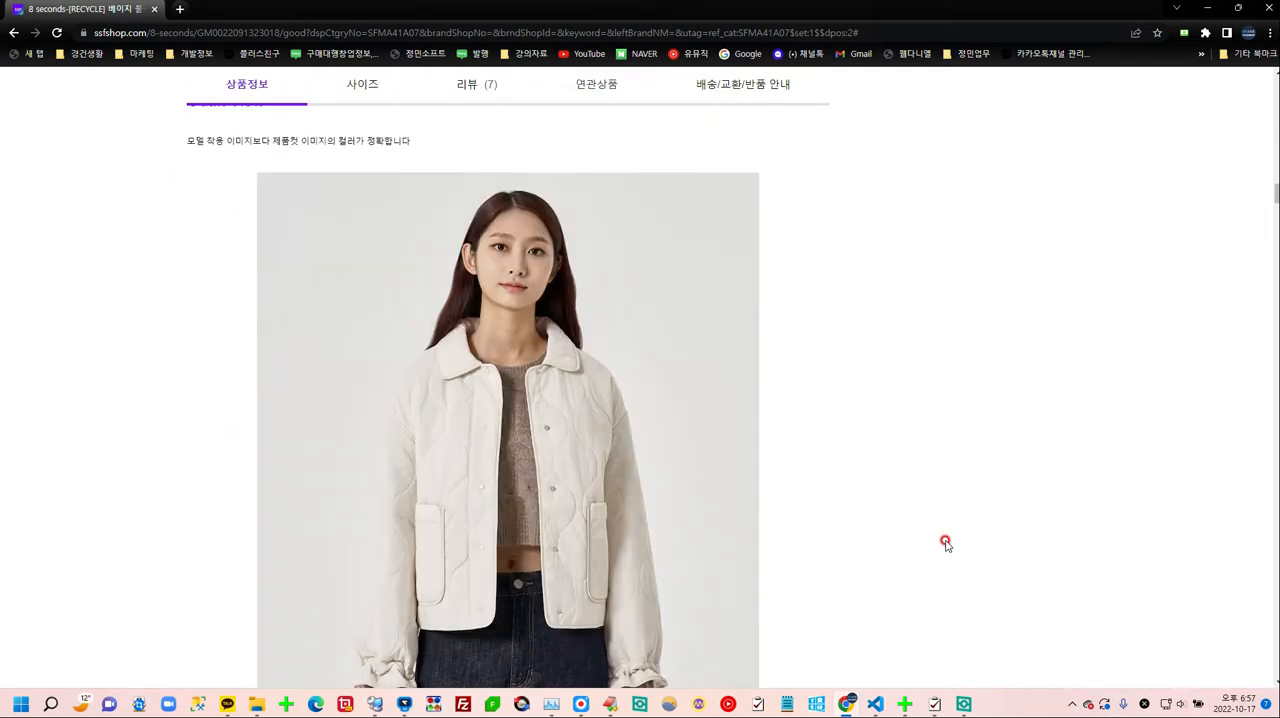
scroll(945, 545, "down", 1)
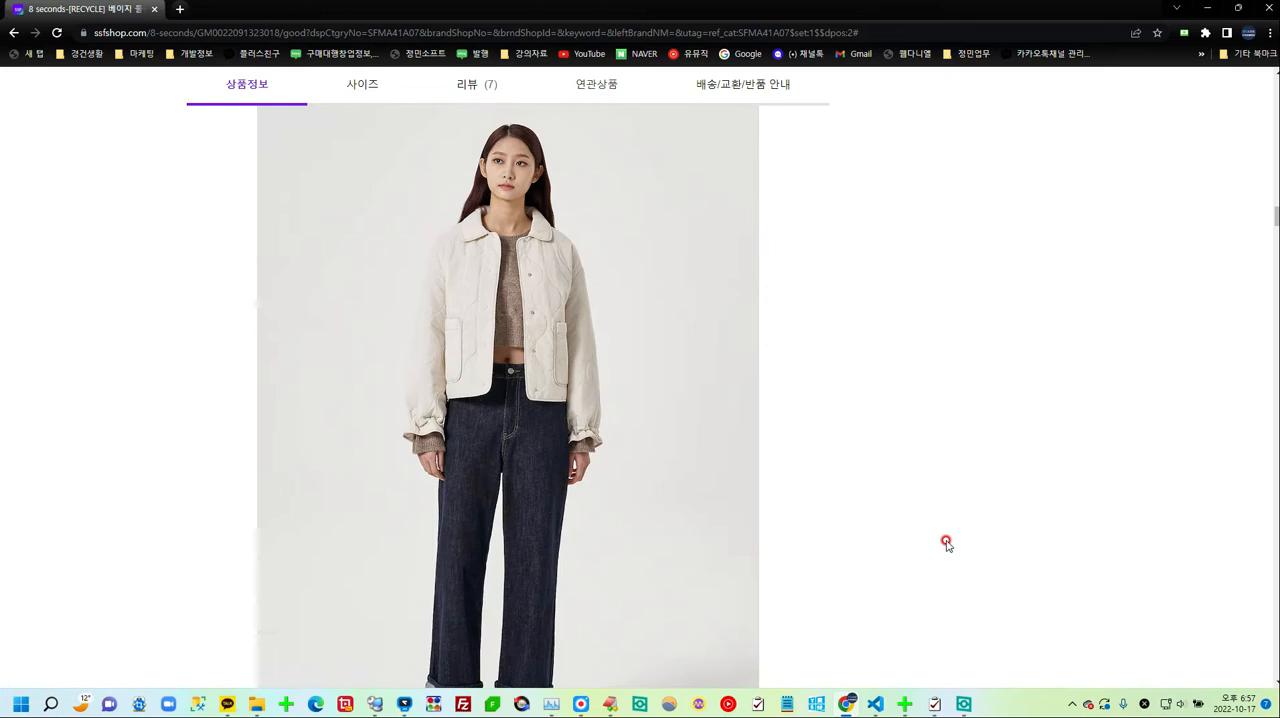
scroll(950, 530, "down", 15)
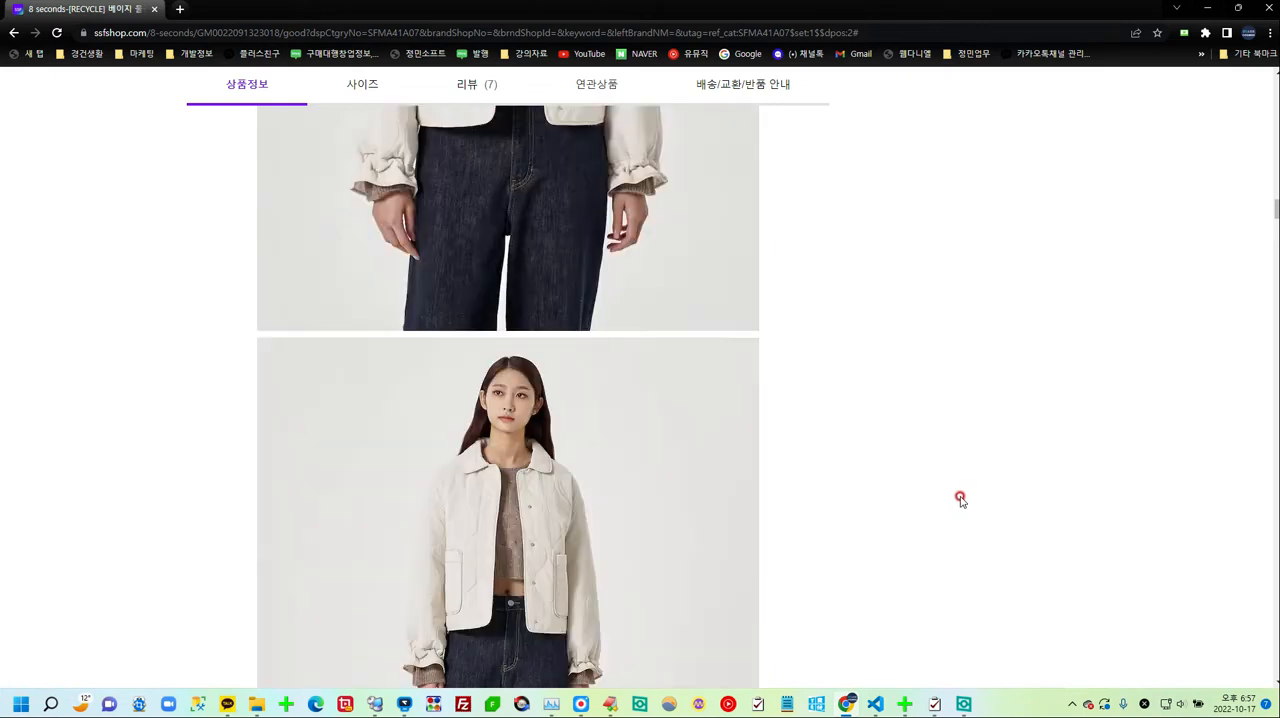
scroll(961, 497, "up", 12)
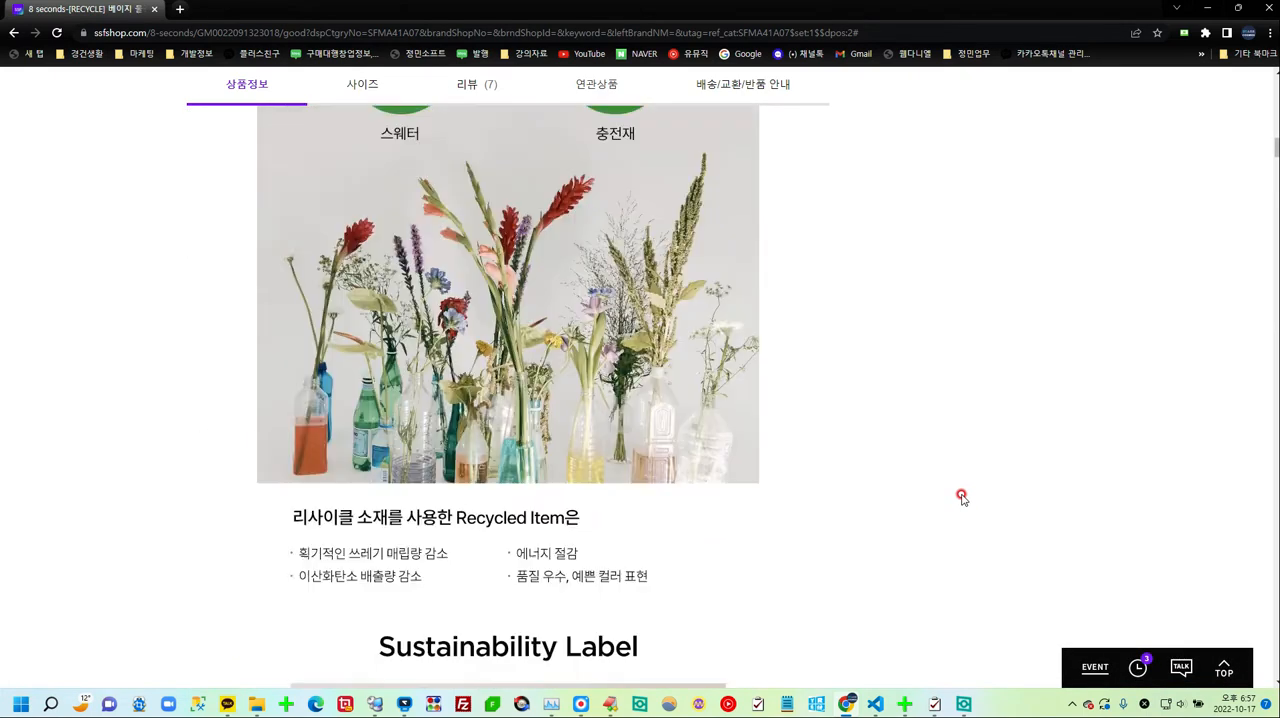
scroll(961, 497, "up", 7)
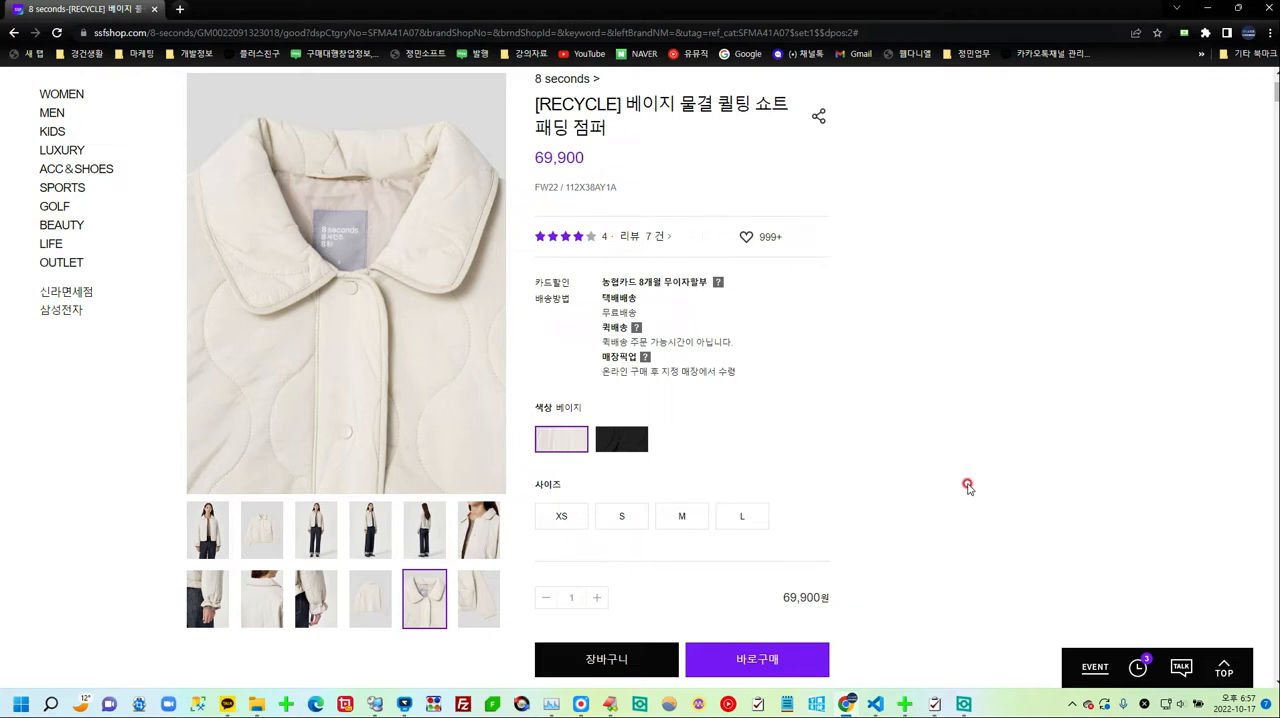
Step: Show the full-length front photo of the beige jumper in the product gallery and look over the thumbnails
left_click(314, 532)
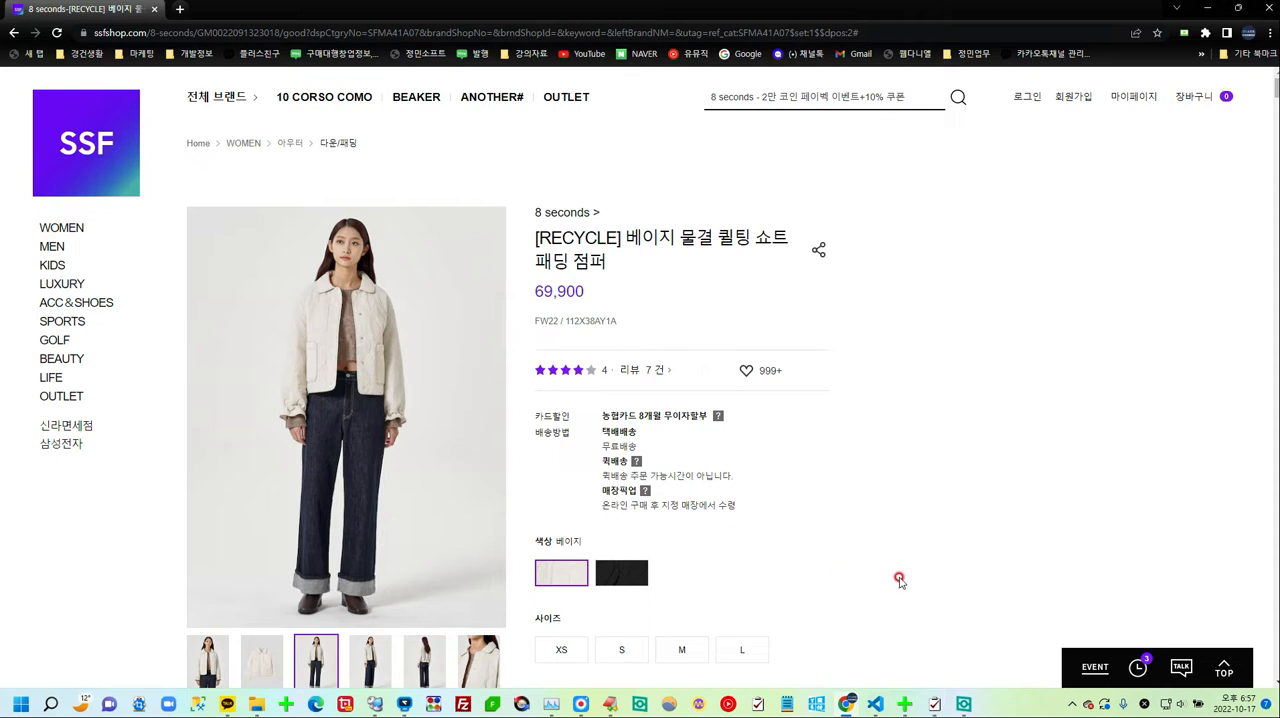
scroll(900, 580, "down", 3)
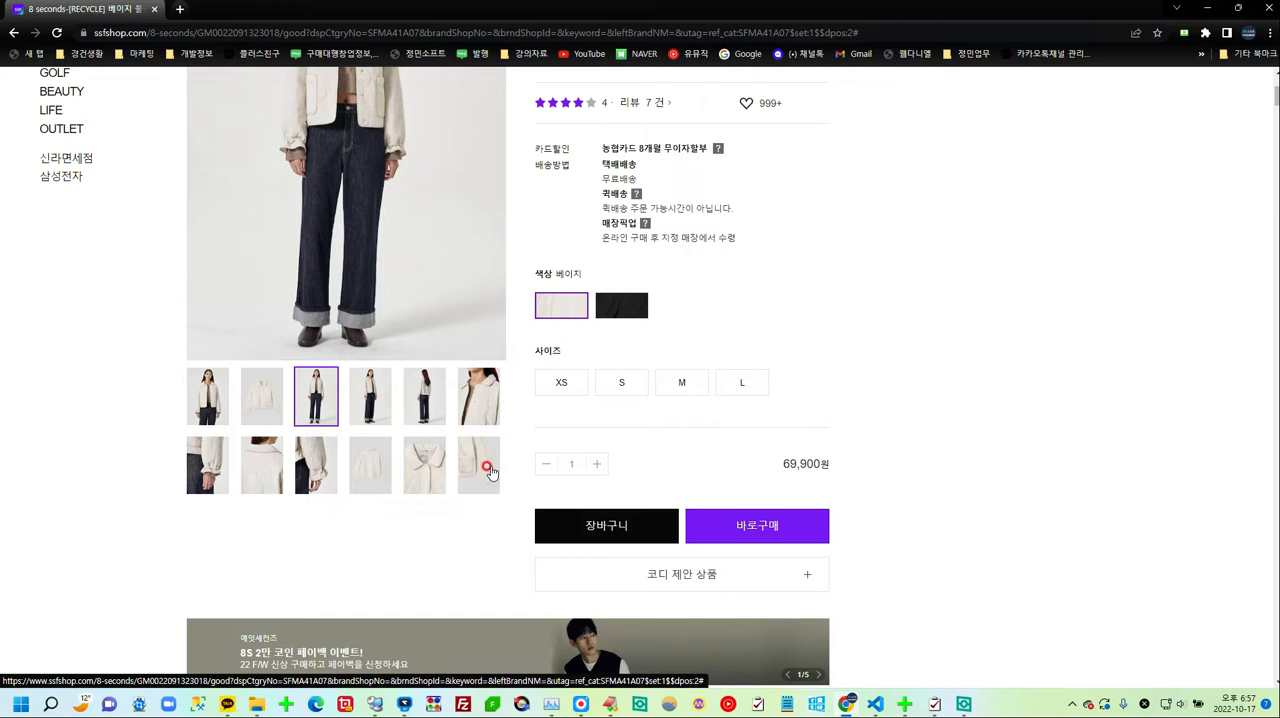
scroll(1114, 440, "up", 3)
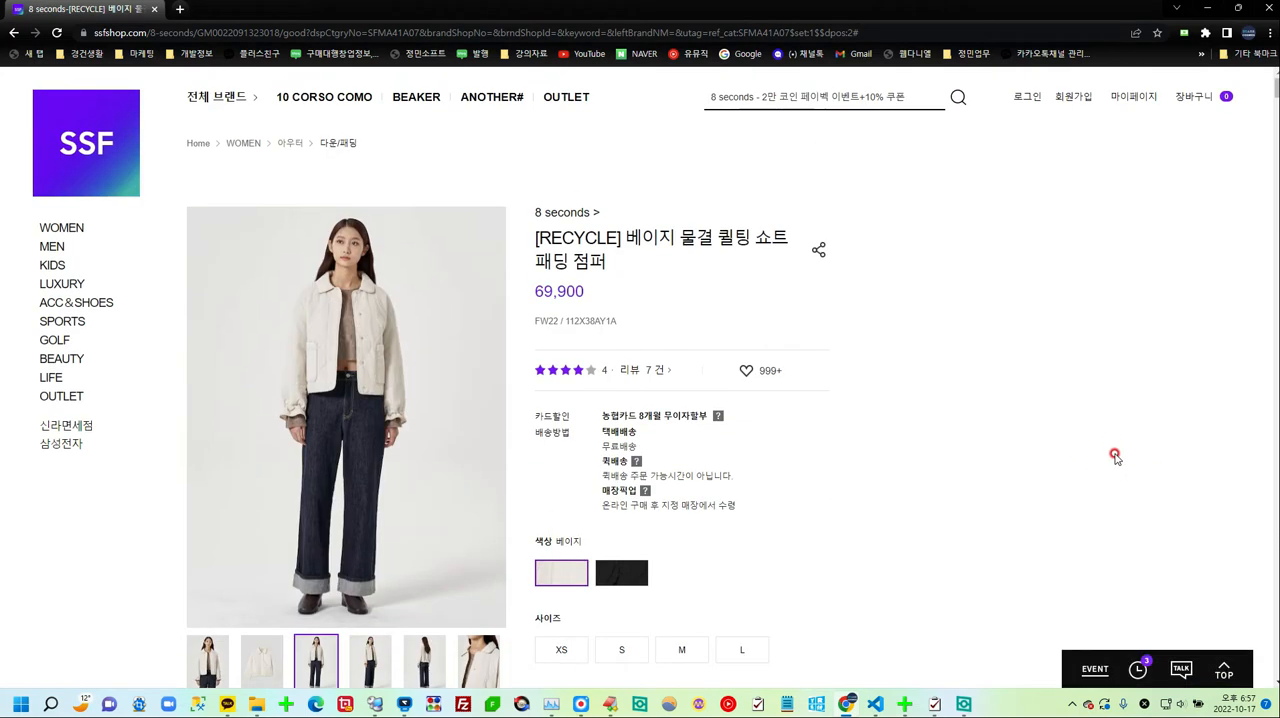
Step: Switch the jumper's color to black (검정색) and examine its gallery and product information images
left_click(631, 583)
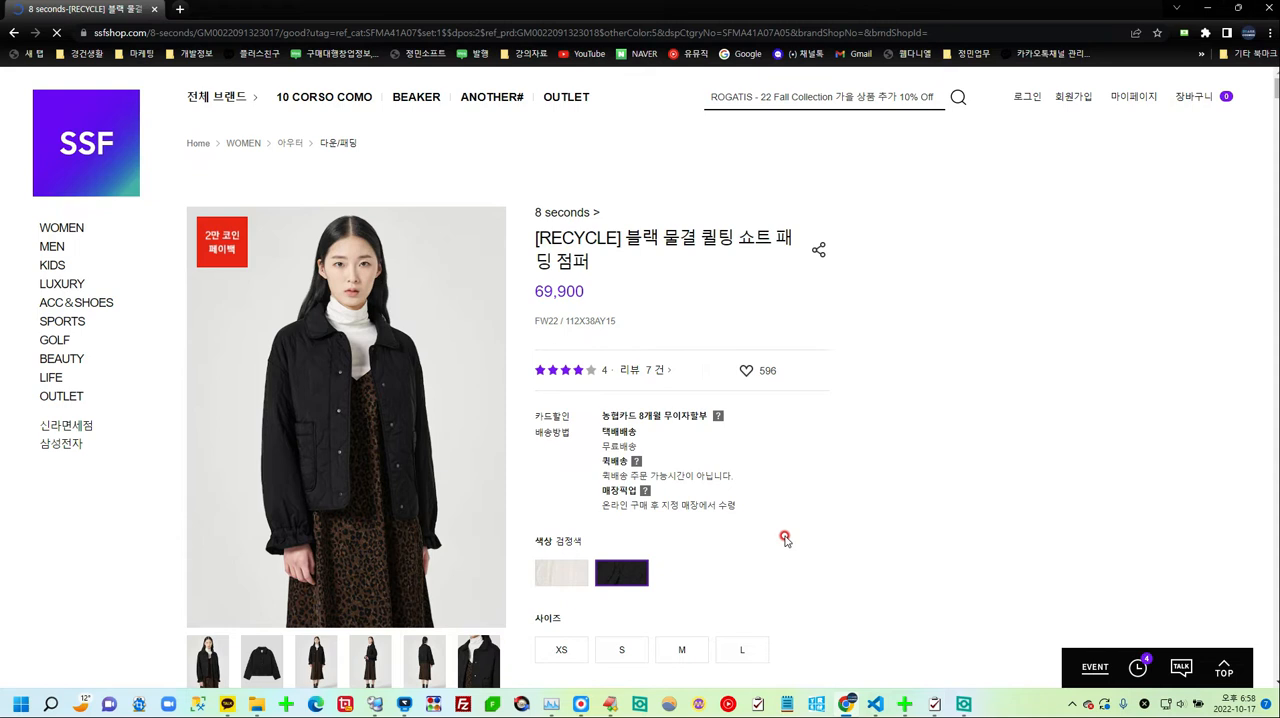
scroll(786, 529, "down", 2)
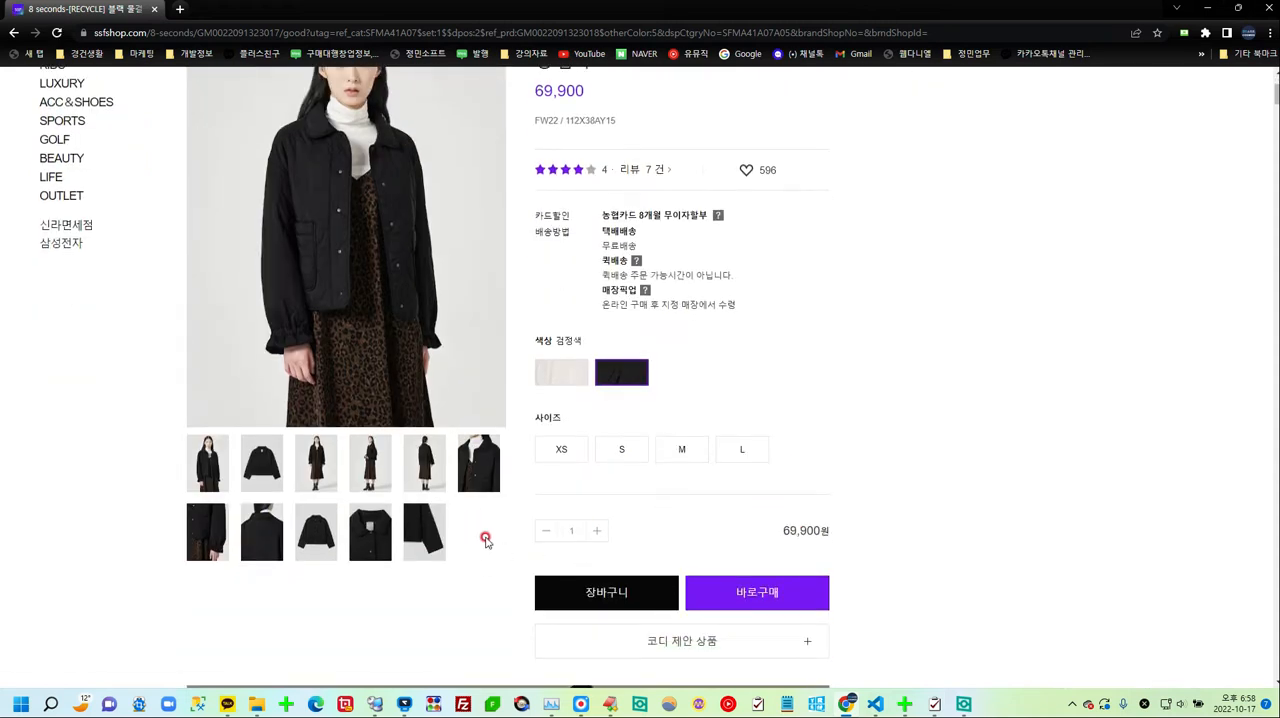
scroll(487, 540, "up", 3)
scroll(572, 551, "down", 2)
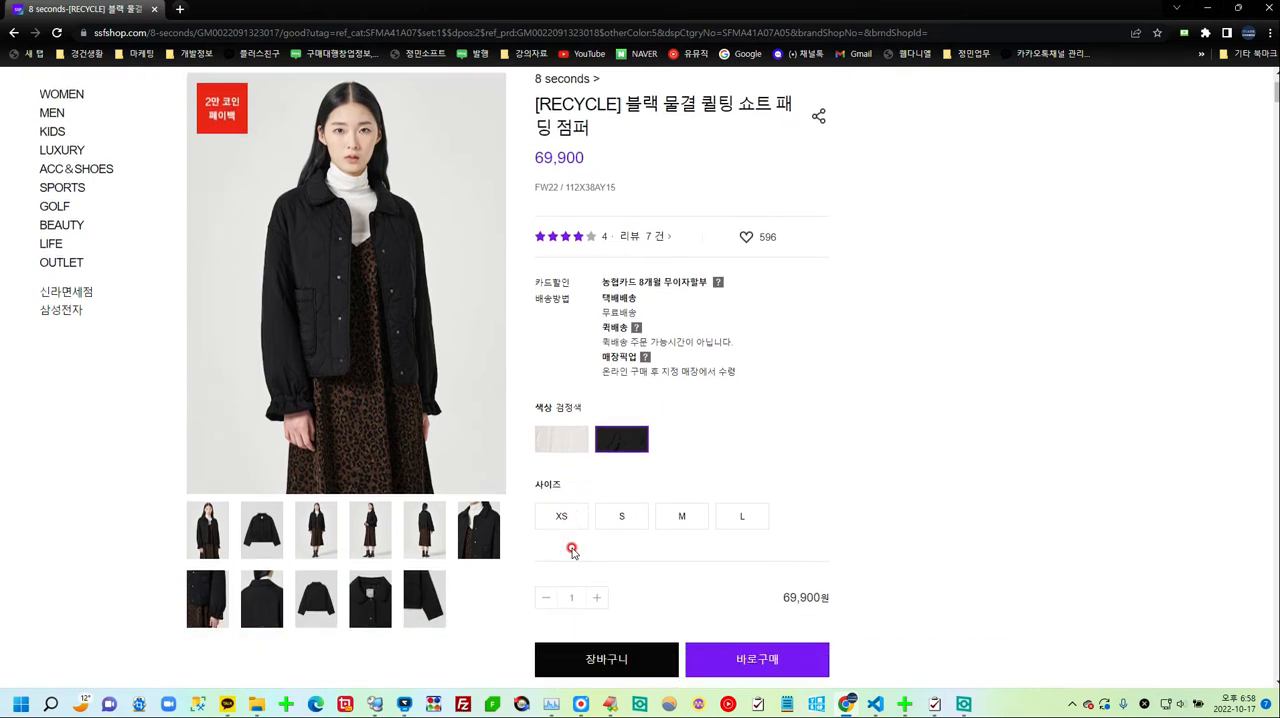
scroll(590, 558, "down", 15)
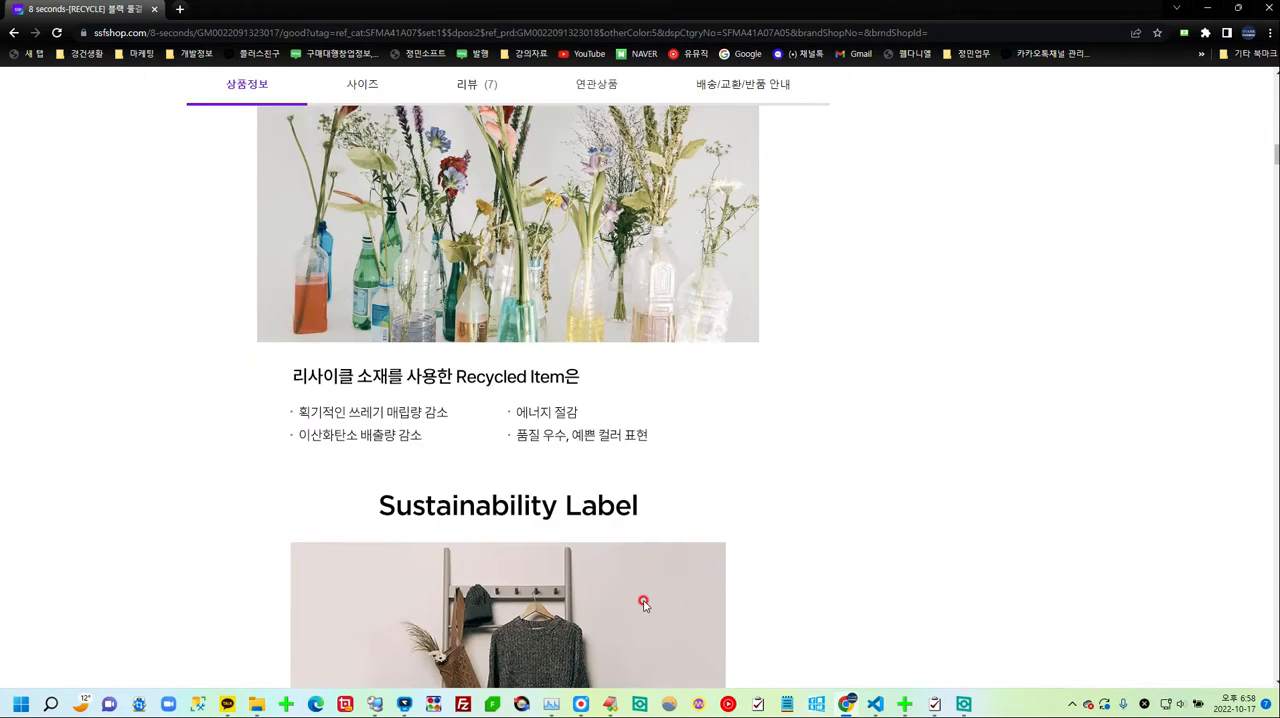
scroll(644, 603, "down", 12)
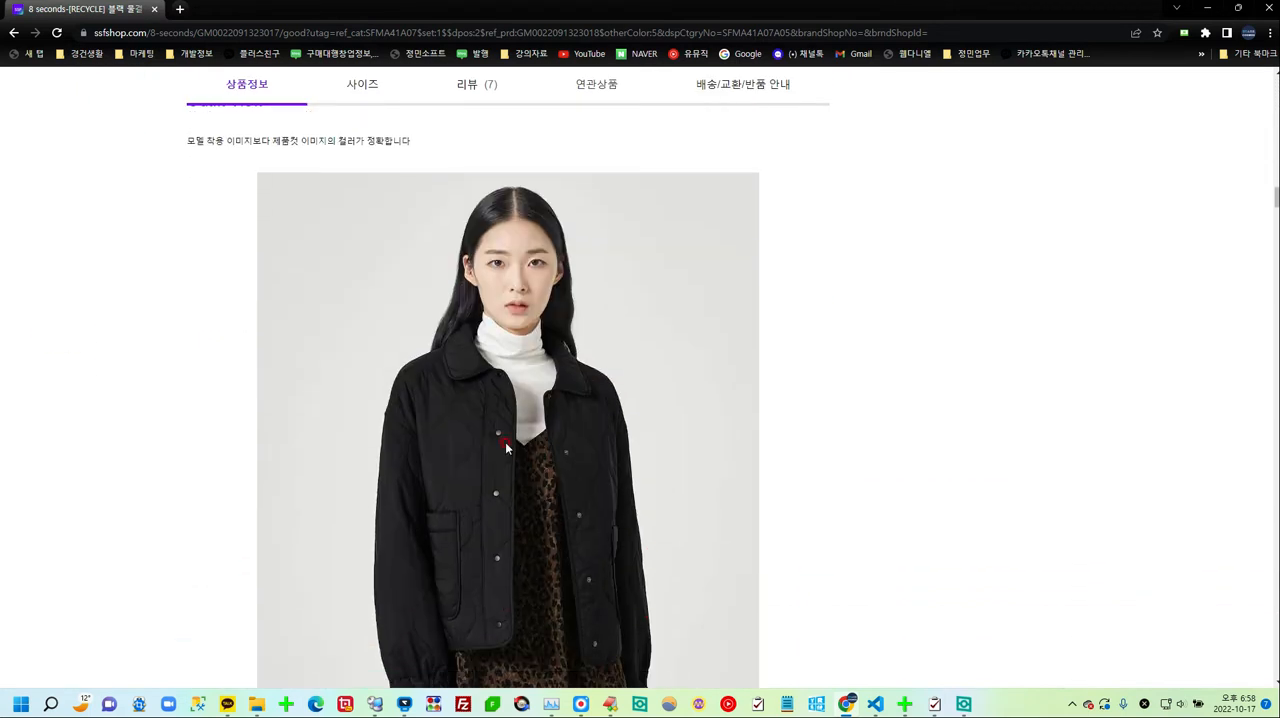
scroll(694, 520, "down", 20)
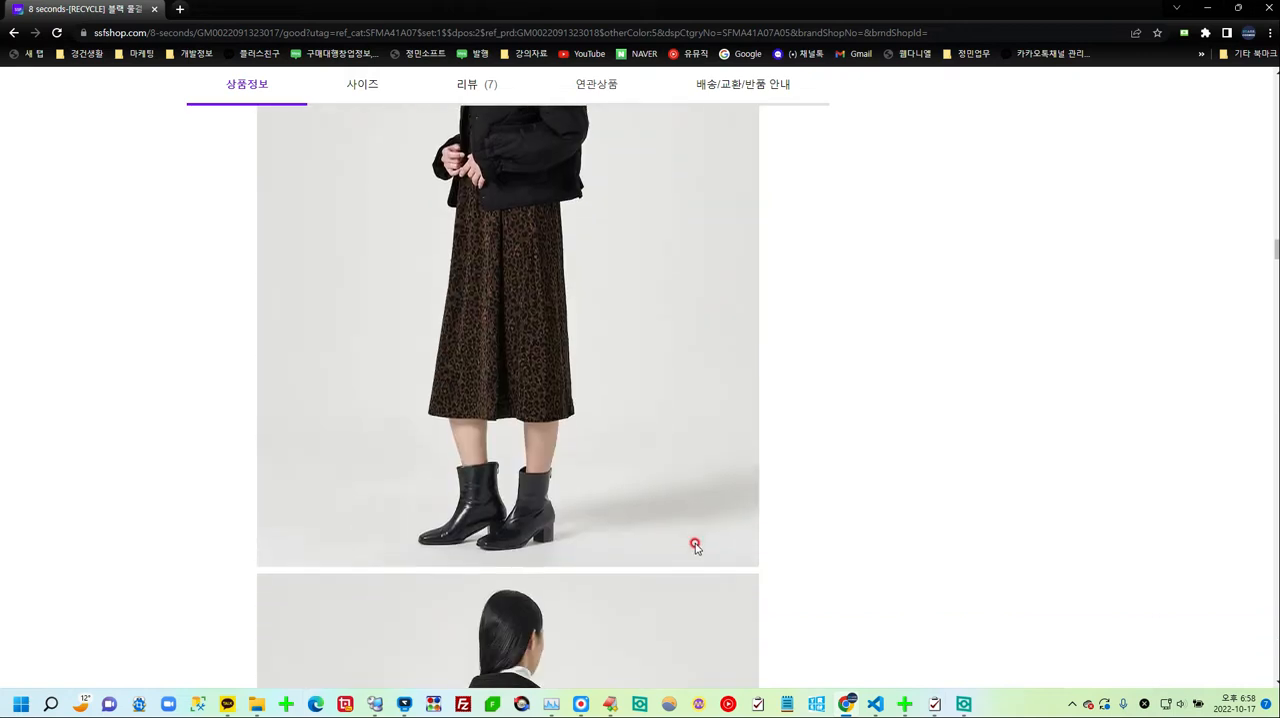
scroll(695, 545, "down", 10)
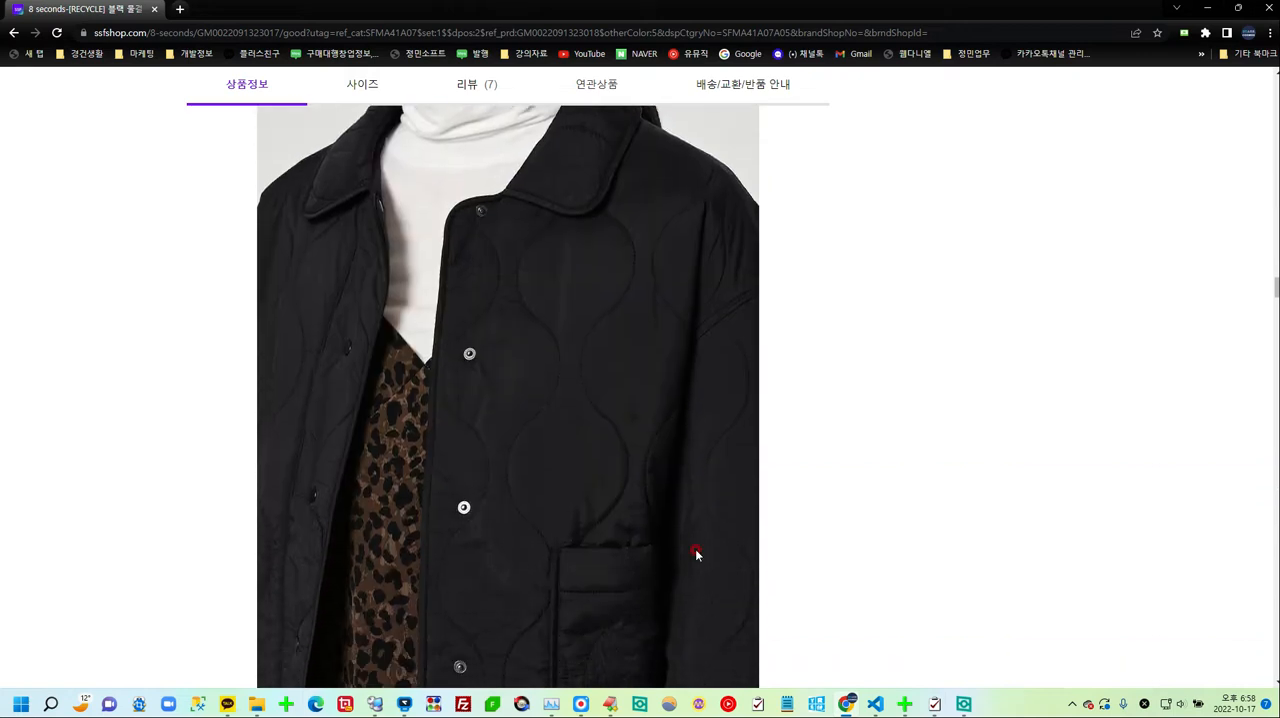
scroll(697, 555, "up", 10)
left_click_drag(1277, 256, 1277, 80)
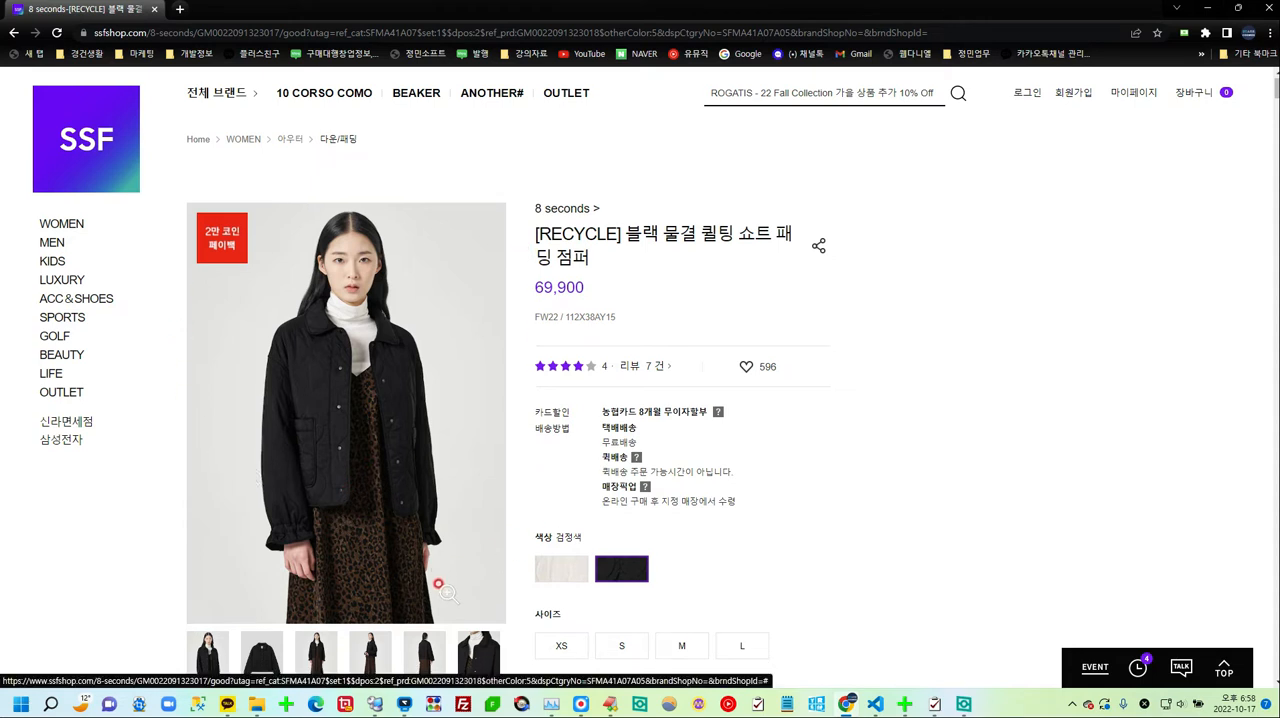
Step: Copy the image address of the model's full-length side-view photo from the black jumper's product information section
scroll(440, 585, "down", 1)
scroll(673, 520, "down", 2)
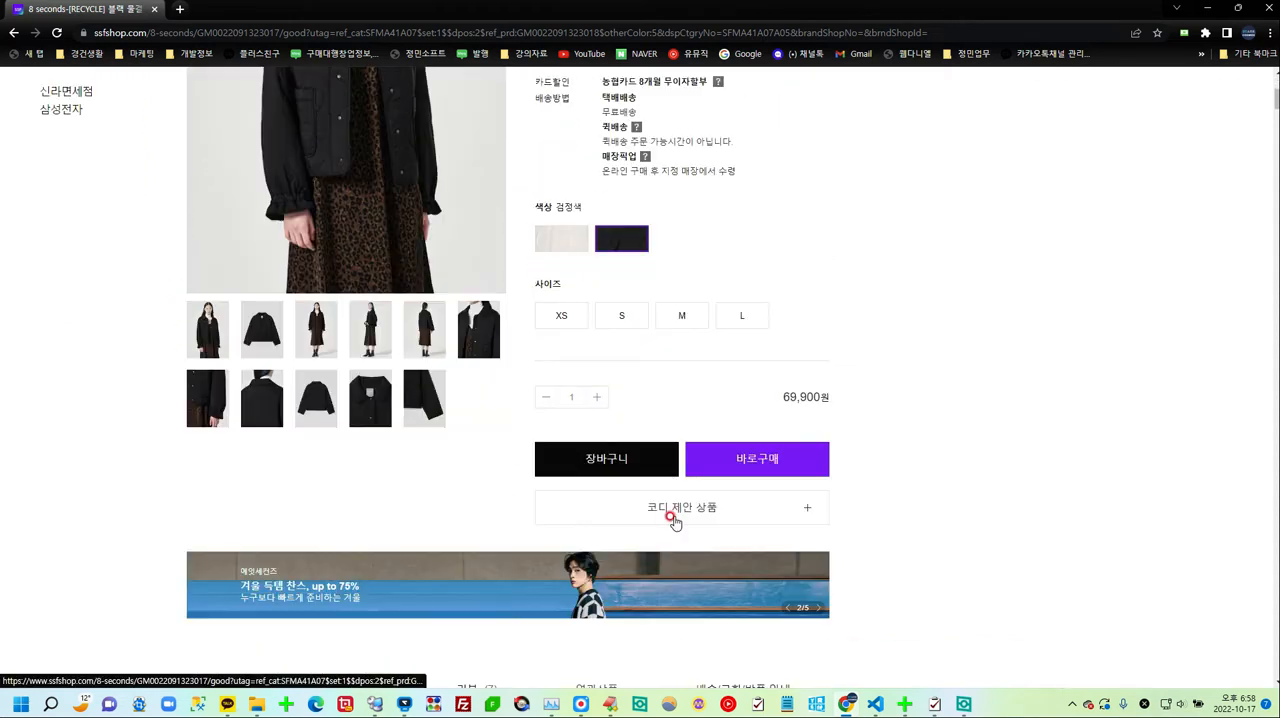
scroll(500, 480, "down", 12)
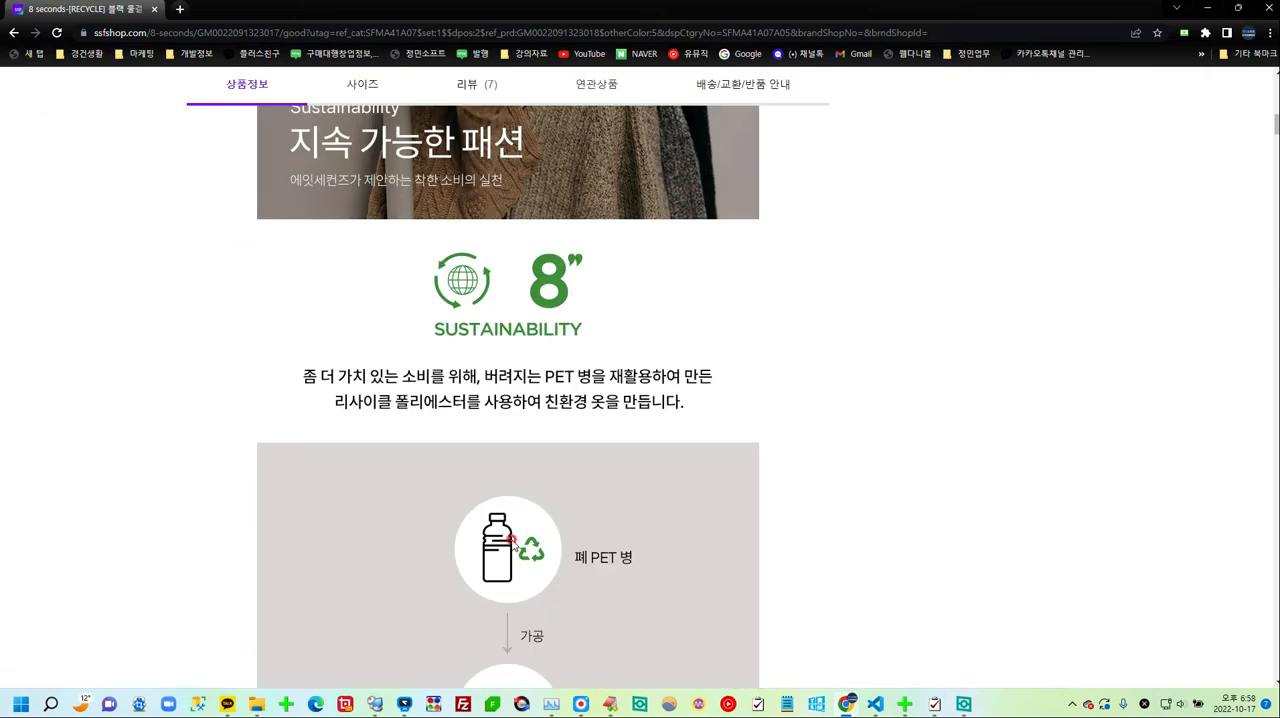
scroll(556, 574, "down", 15)
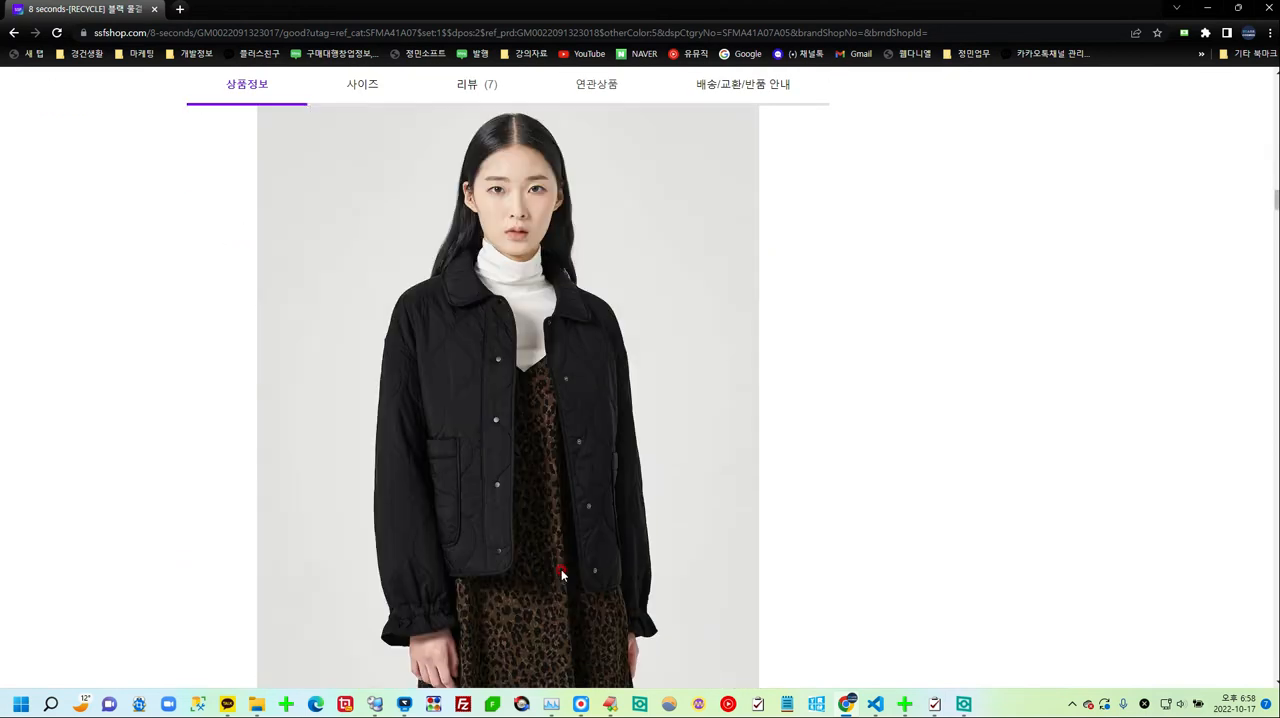
scroll(561, 575, "down", 18)
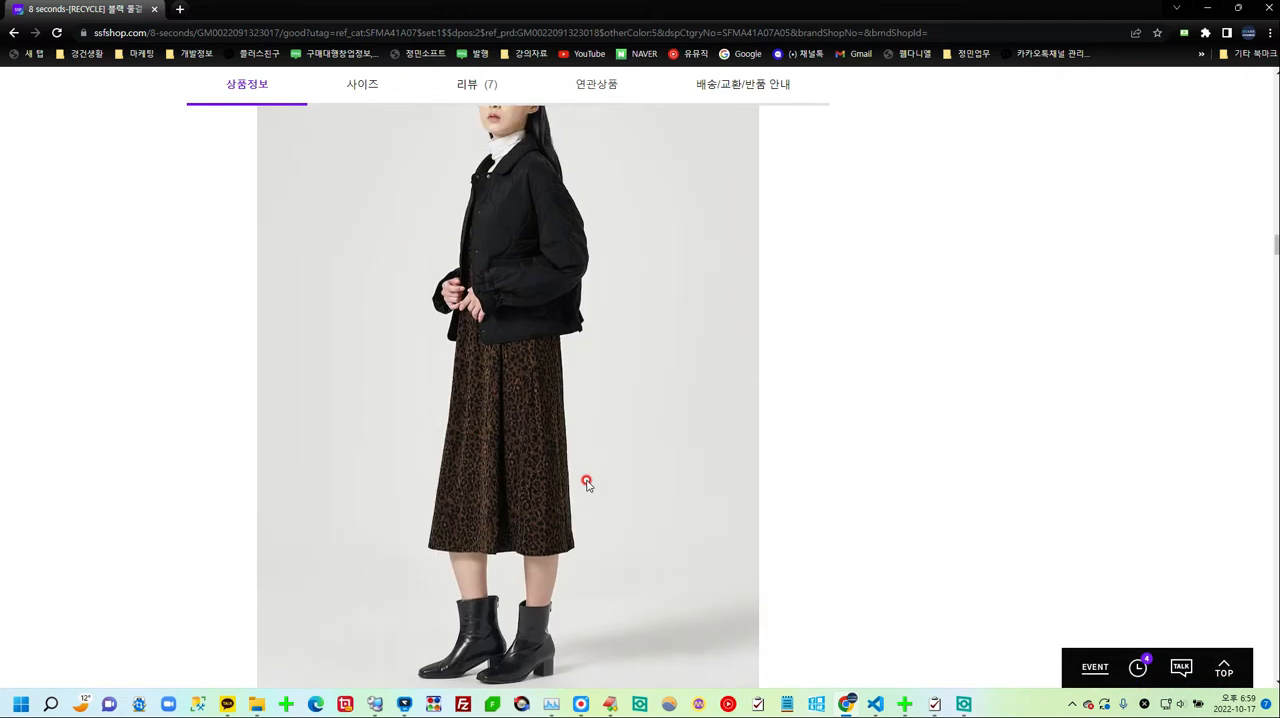
scroll(540, 487, "up", 1)
scroll(657, 562, "down", 1)
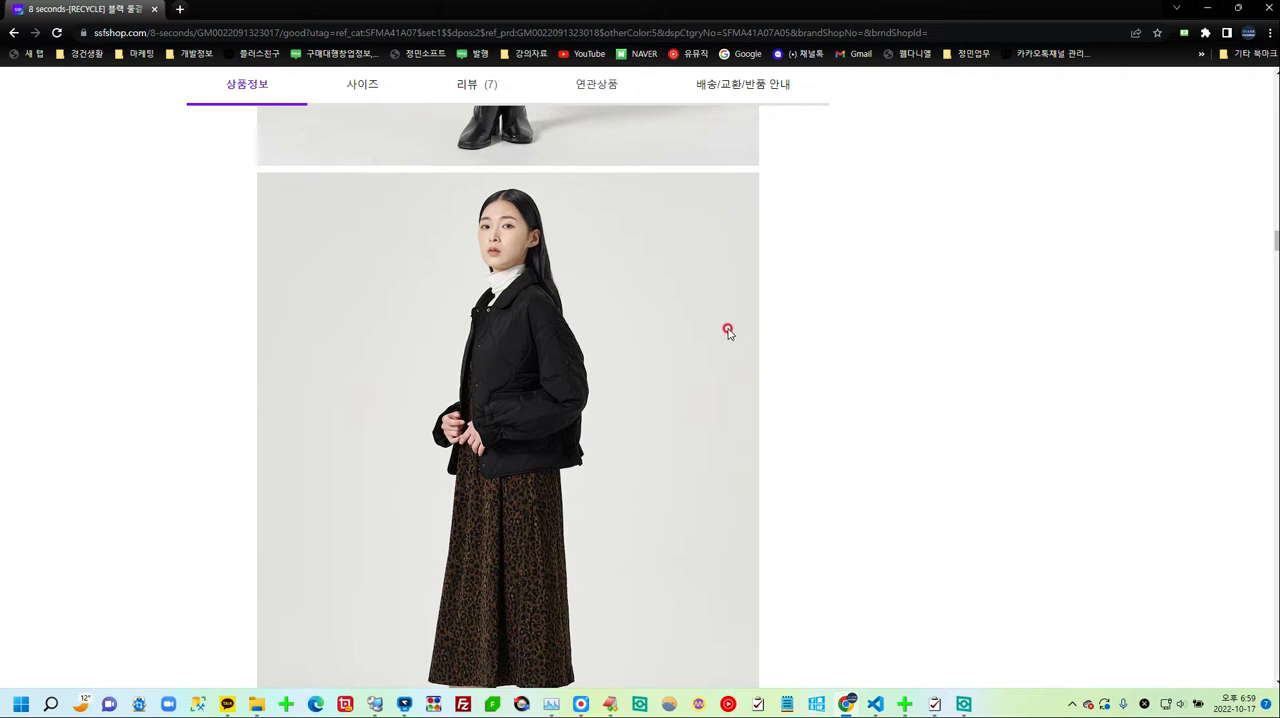
right_click(628, 265)
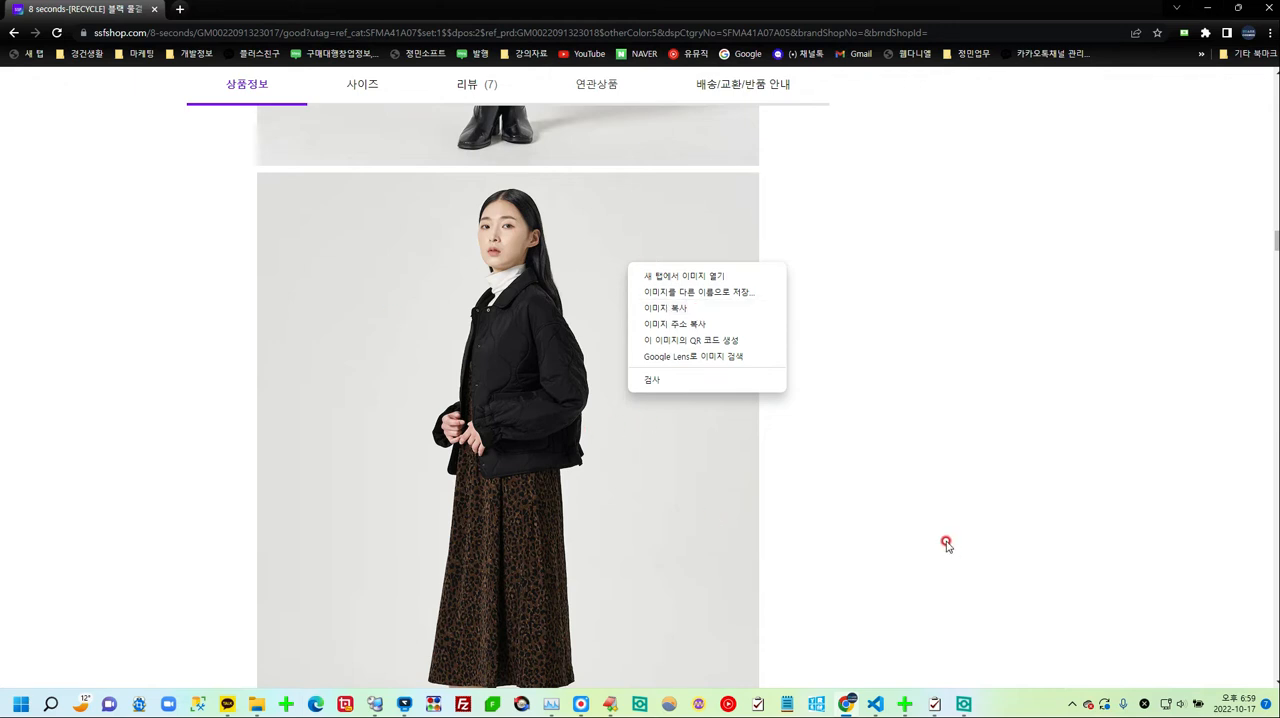
left_click(686, 323)
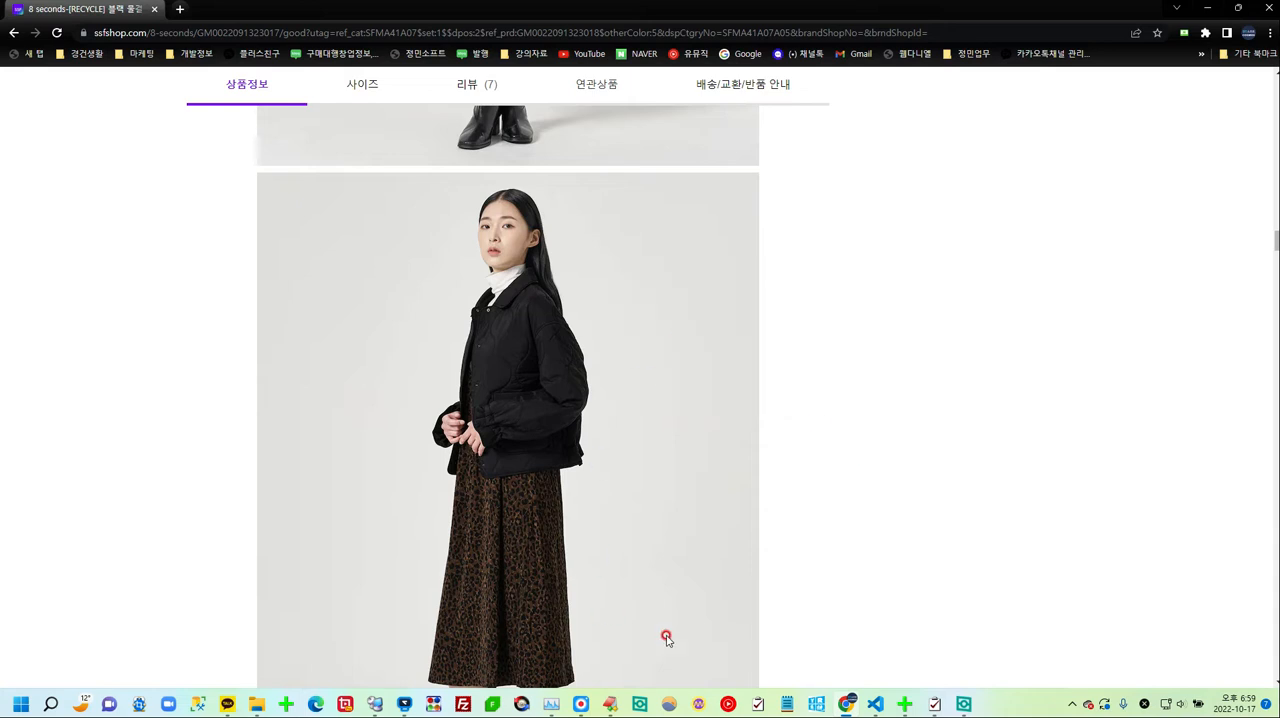
Step: Paste the copied image address into a new Notepad (메모장) document and highlight its "/details/" part
right_click(789, 709)
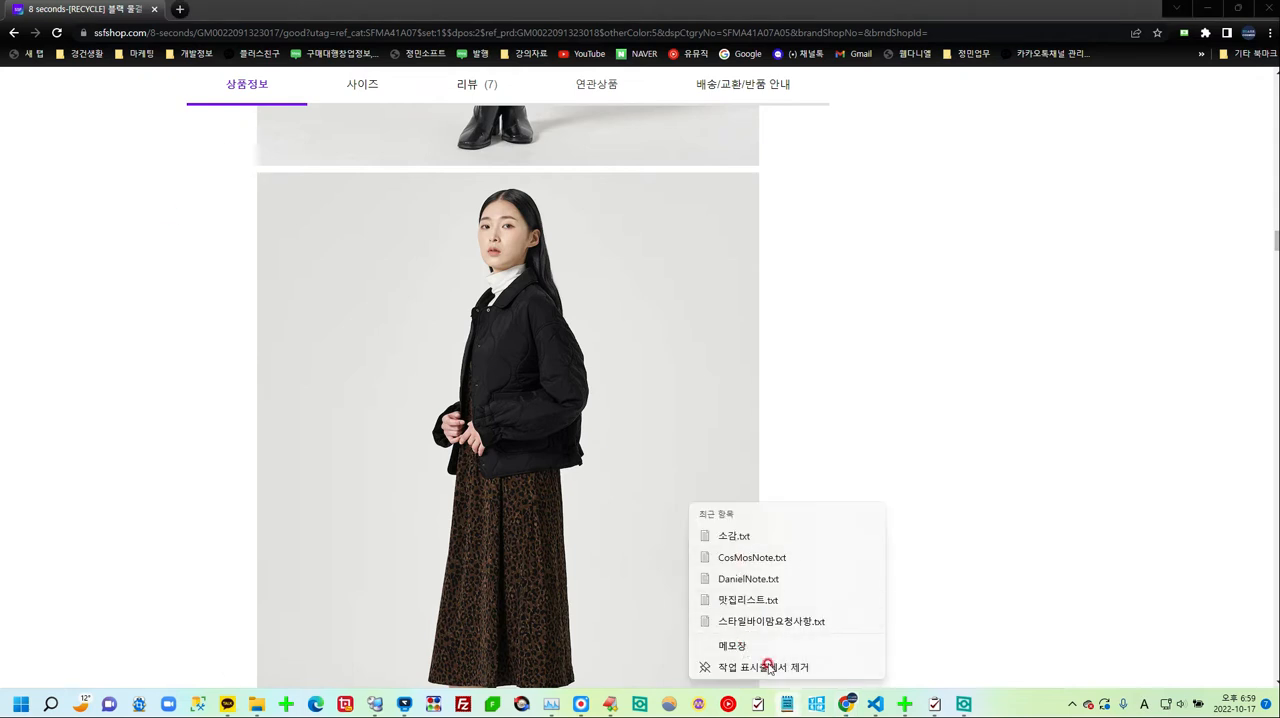
left_click(743, 645)
left_click(665, 431)
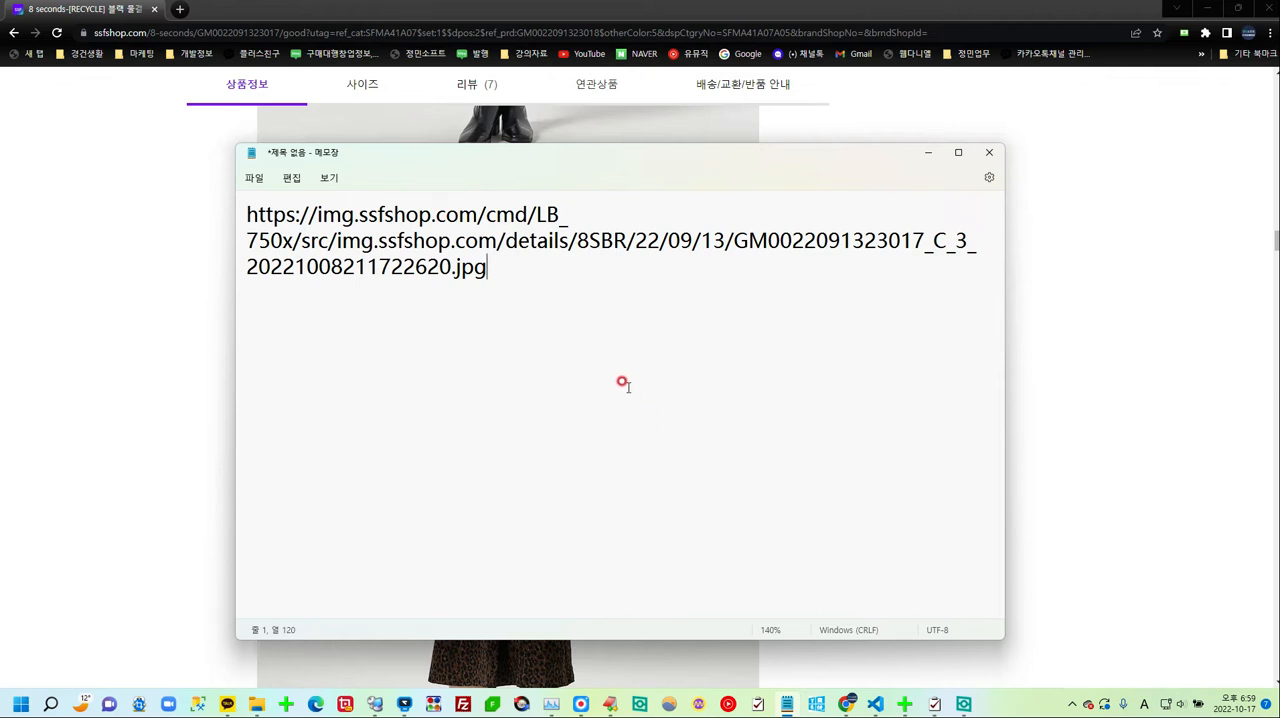
left_click_drag(497, 240, 578, 241)
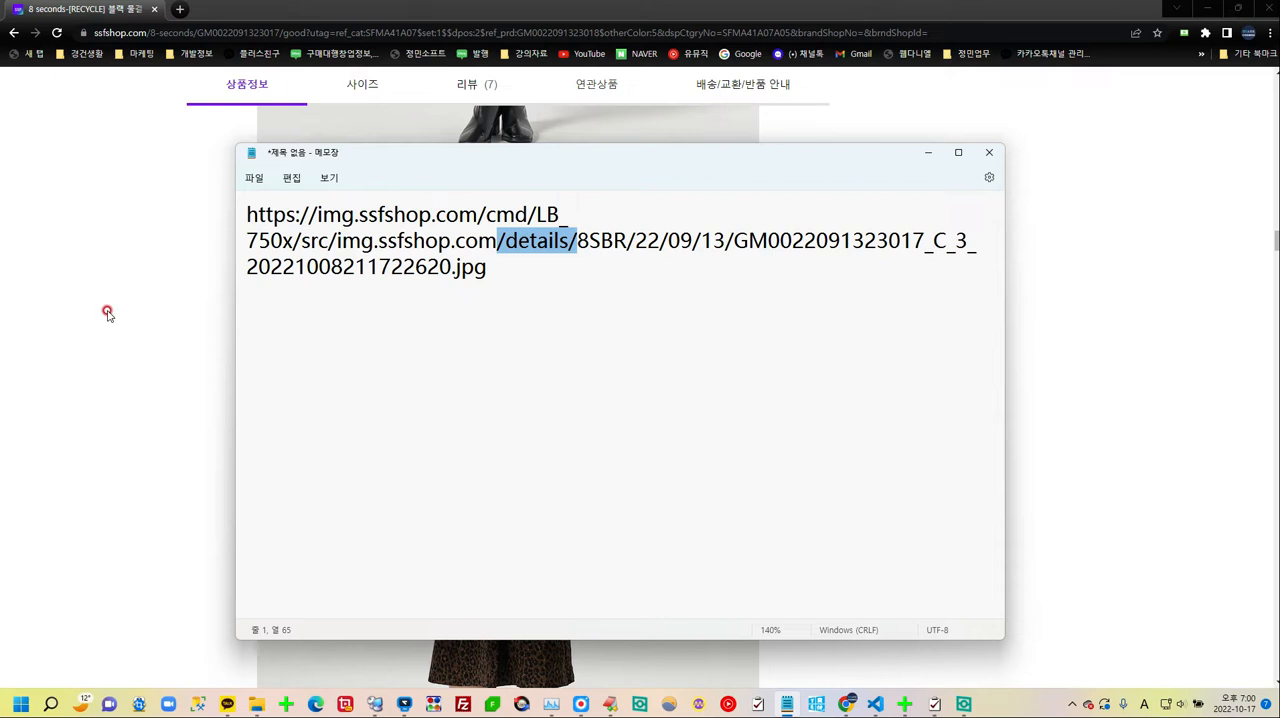
Step: Switch to CosMos64 and list the 6pm shop's products in product management (상품관리), limited to 10 items
left_click(935, 706)
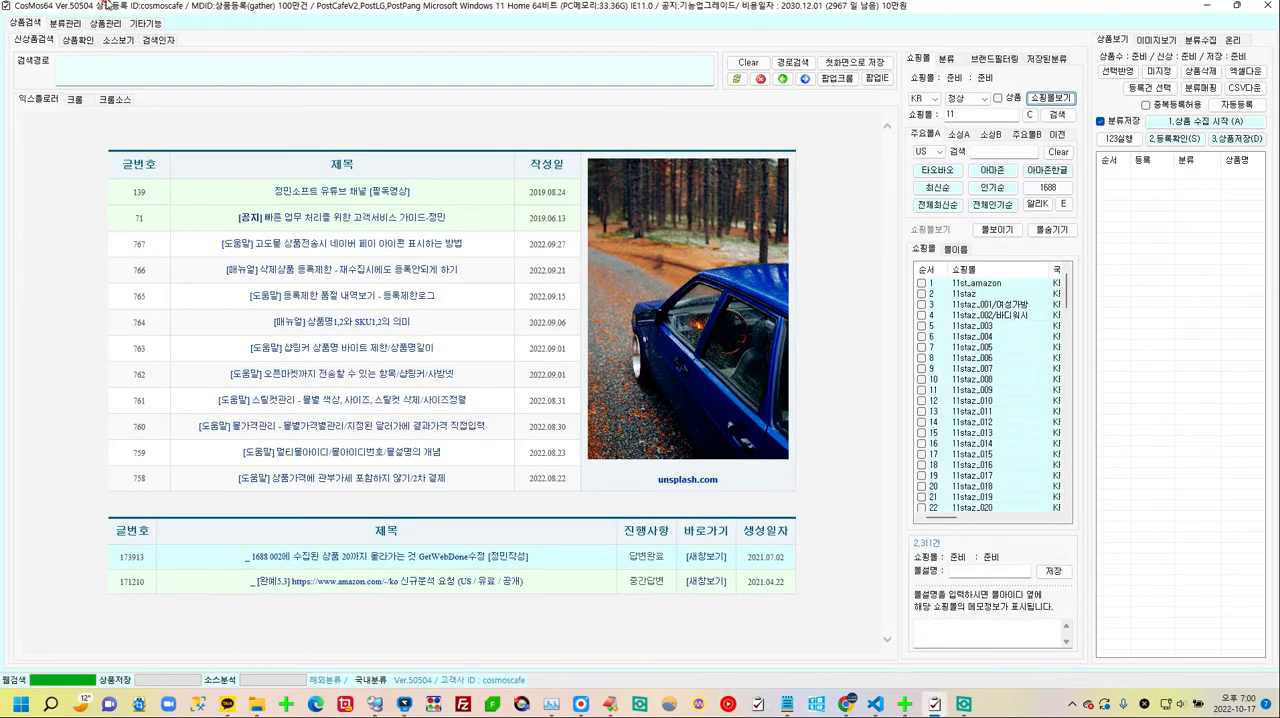
left_click(106, 22)
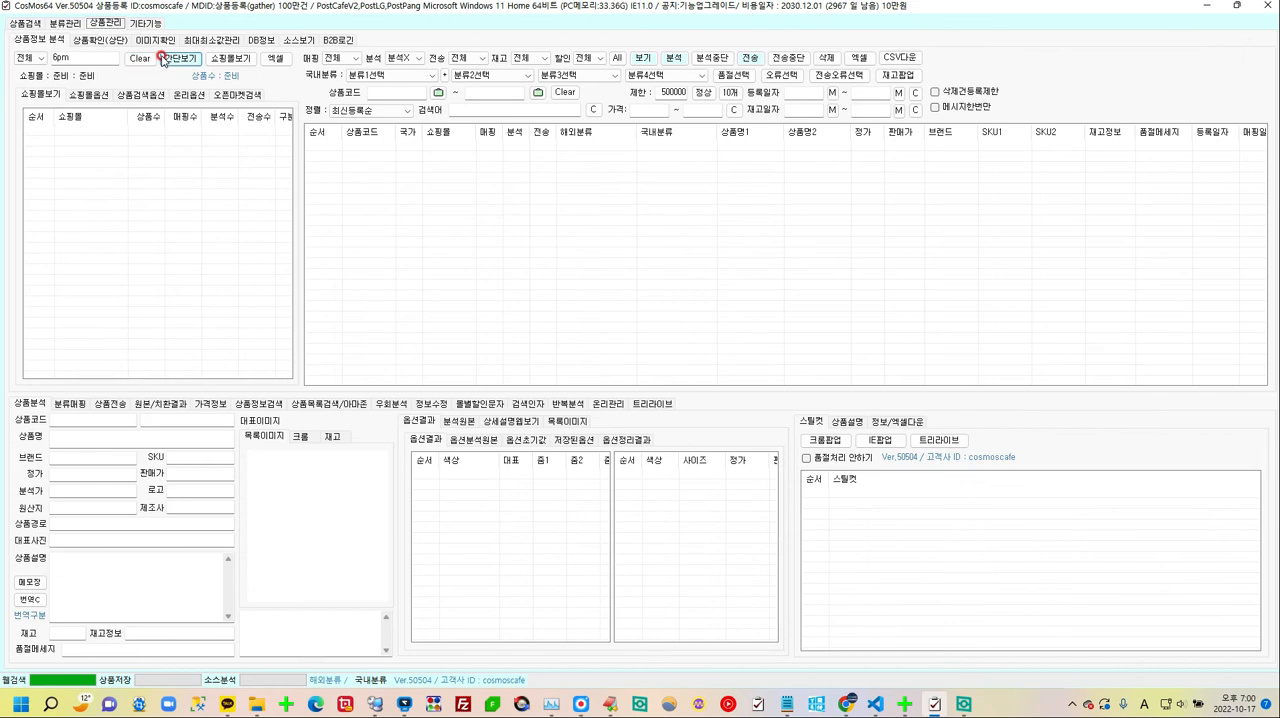
left_click(165, 59)
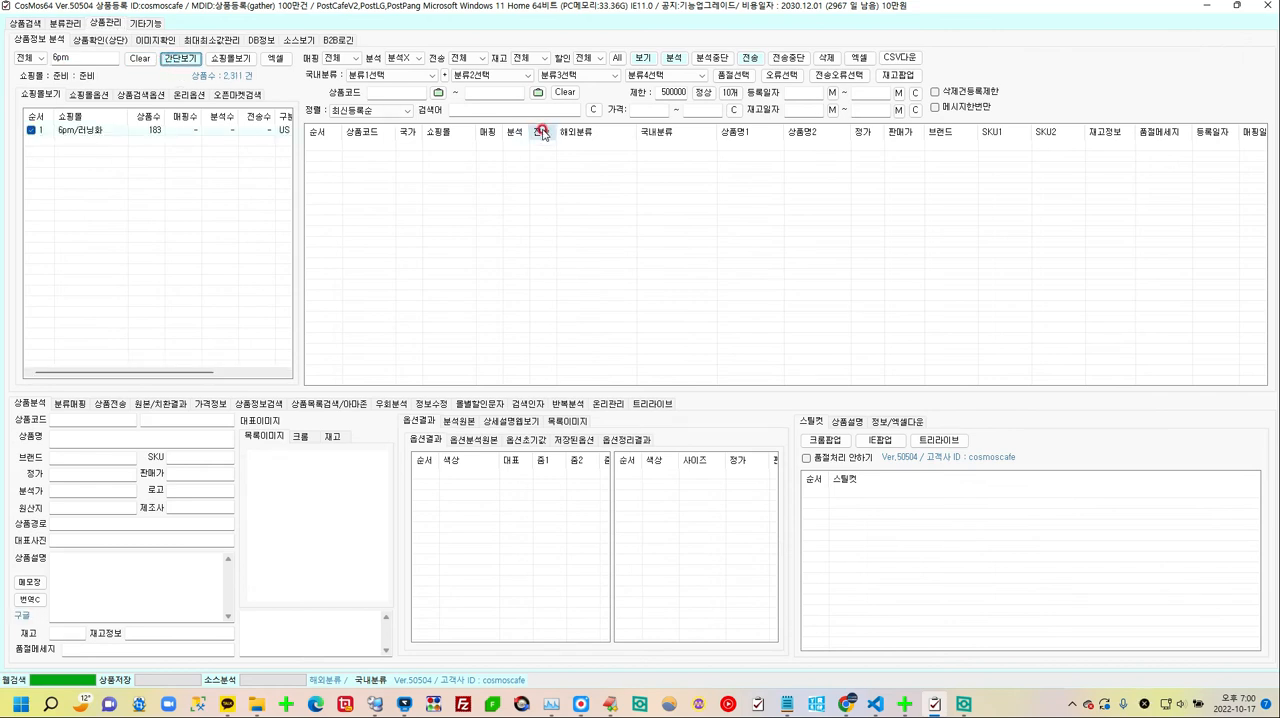
left_click(703, 92)
left_click(730, 92)
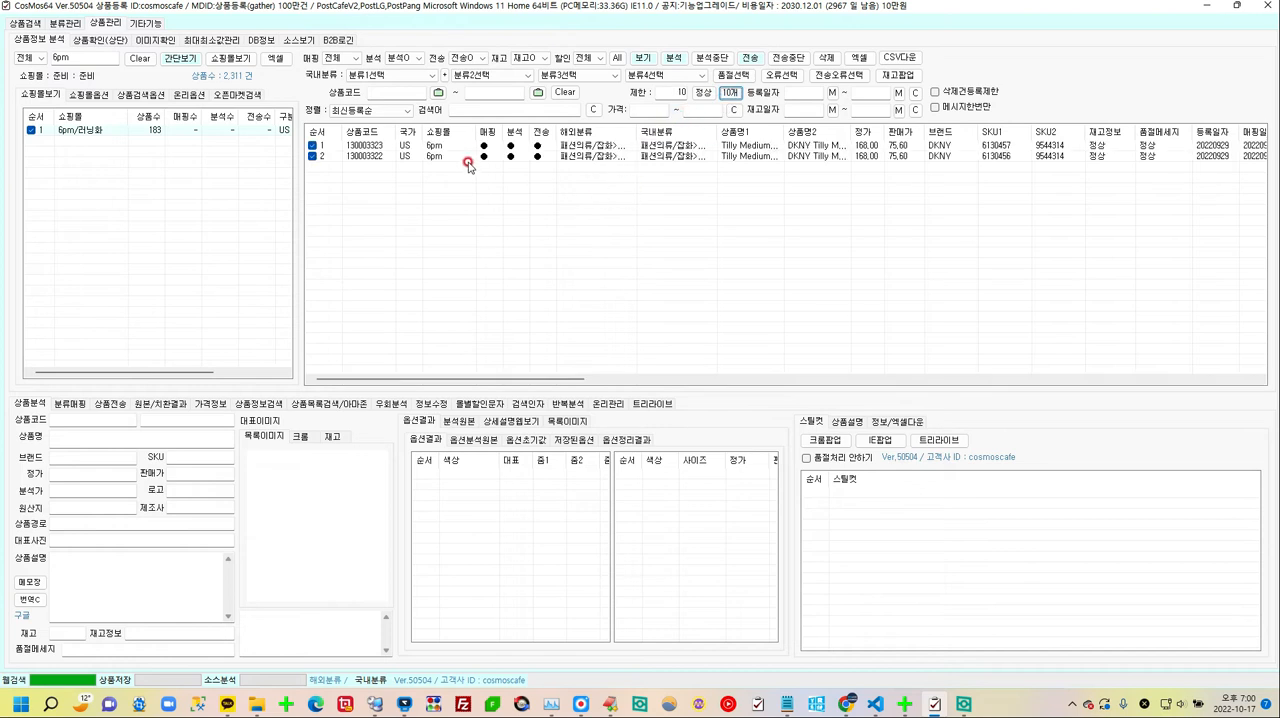
Step: Keep only product 130003322 checked and list its images in the 트리라이브 image generation view
left_click(476, 156)
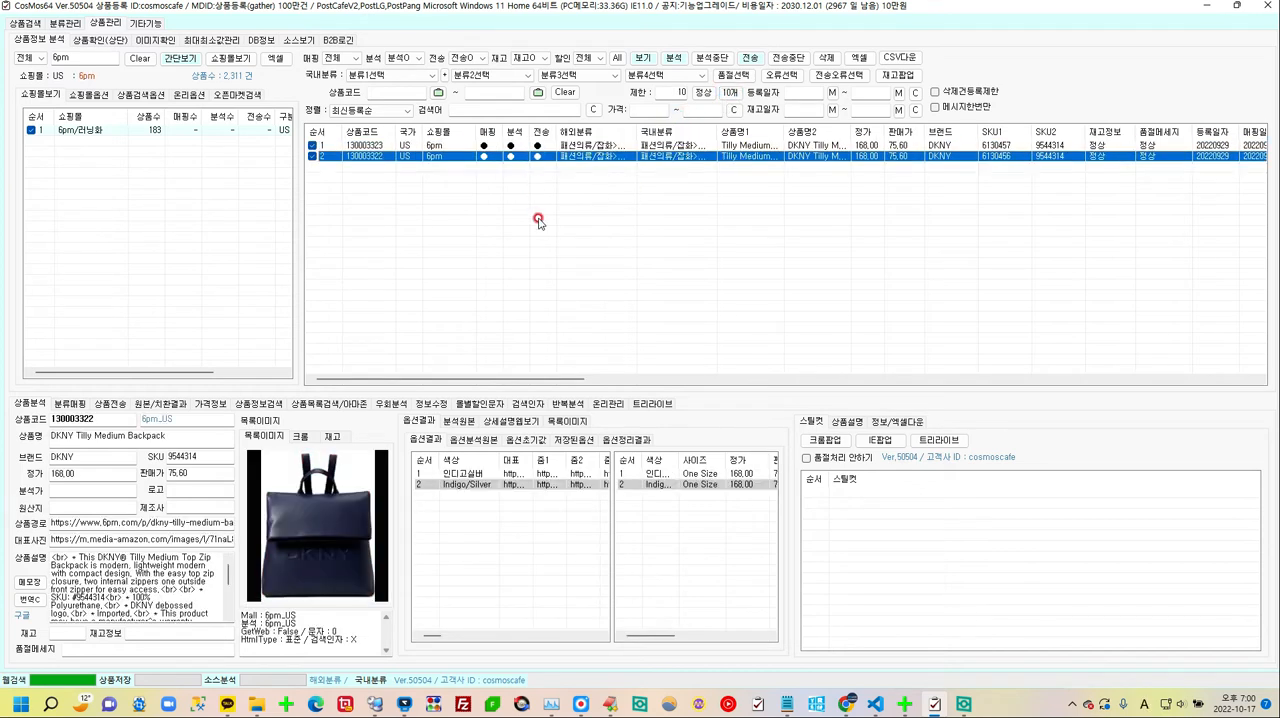
left_click(655, 404)
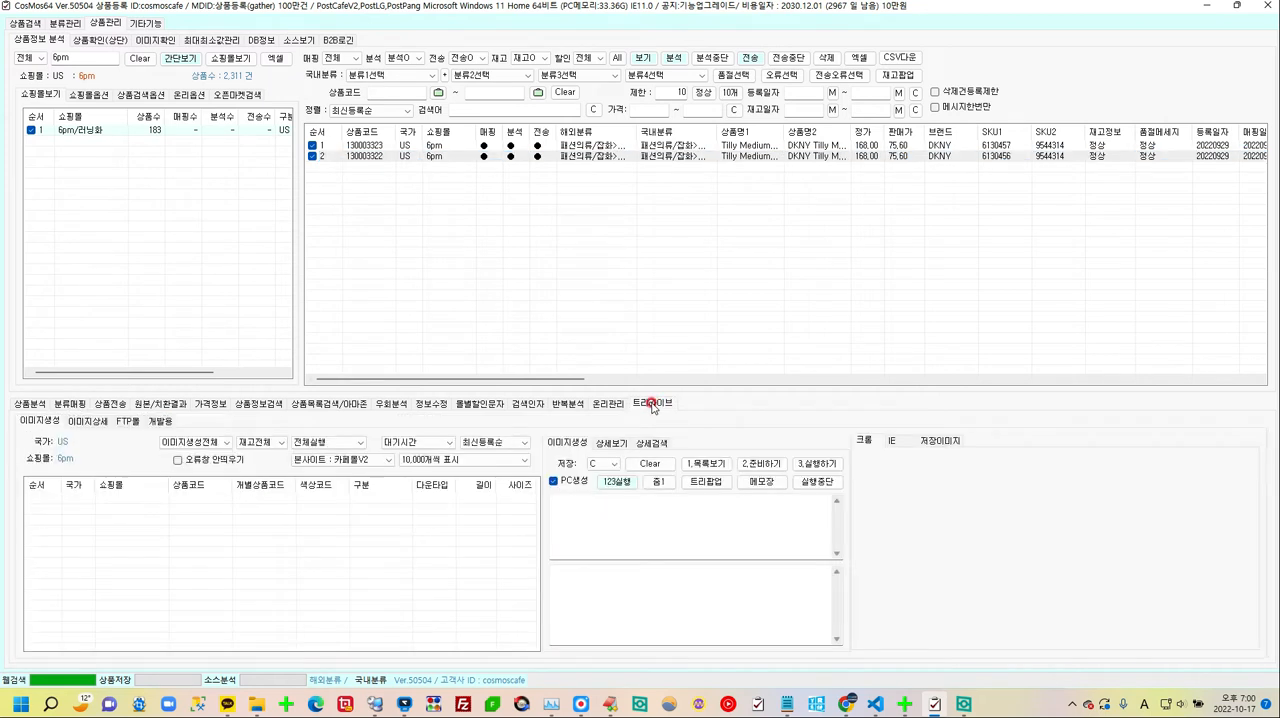
left_click(705, 464)
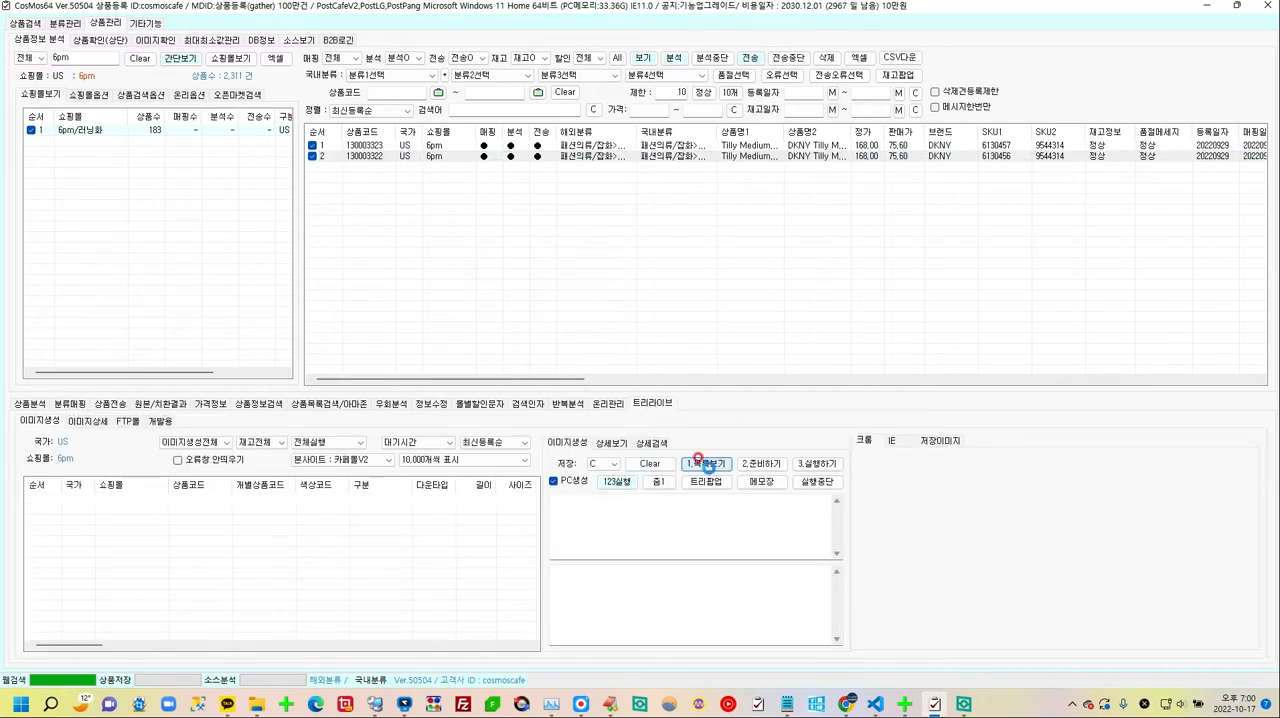
left_click(730, 400)
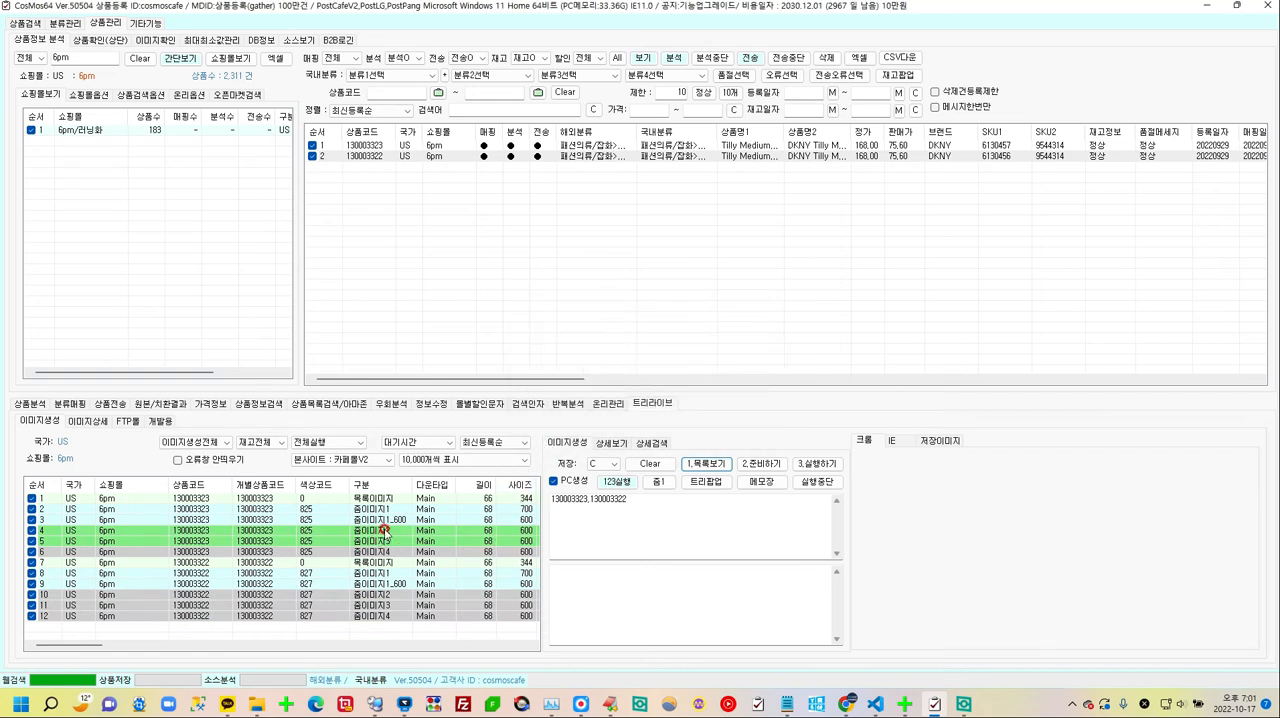
left_click(649, 464)
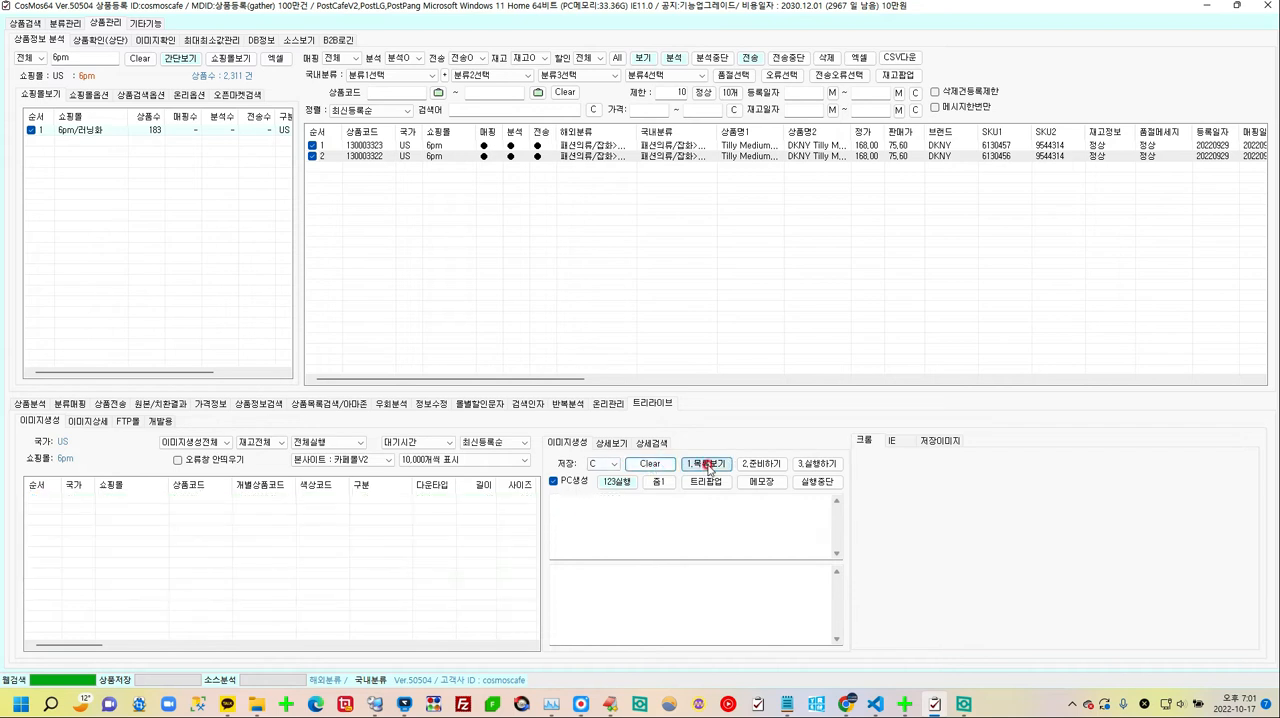
left_click(706, 464)
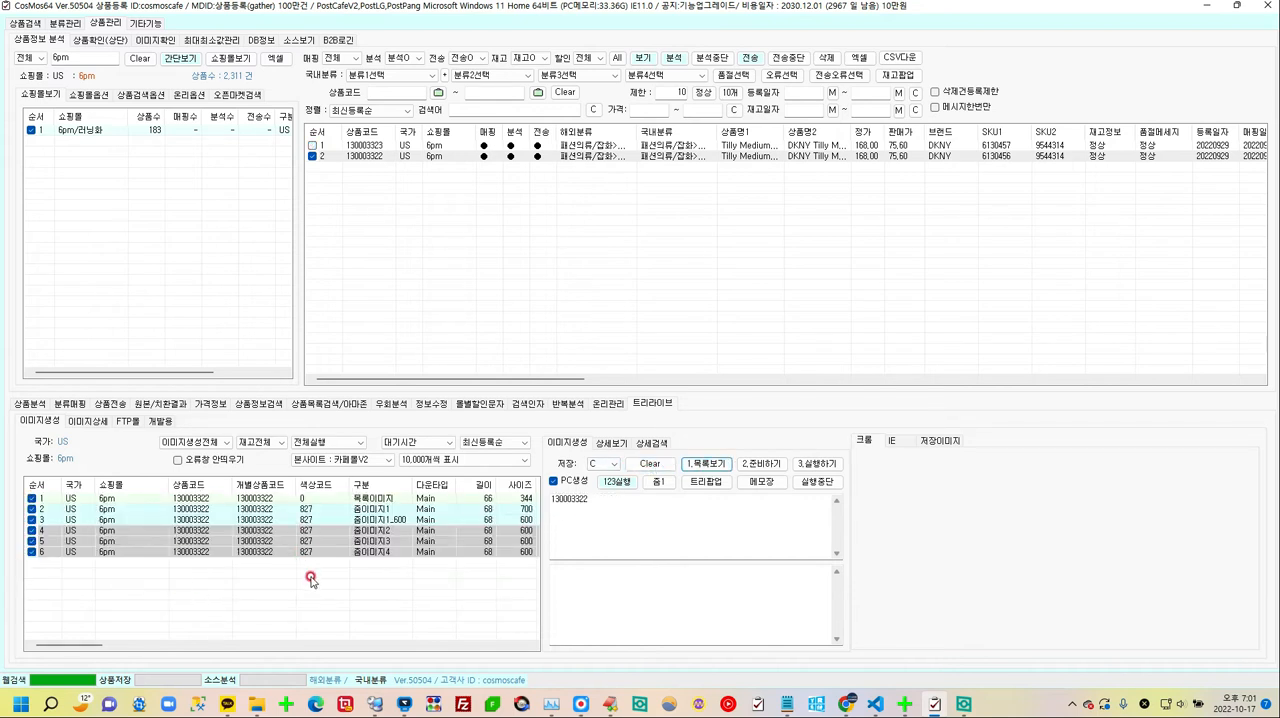
Step: Replace the product's 줌이미지3 with the file 001.jpg from the My오늘업무 folder on drive D
left_click(389, 542)
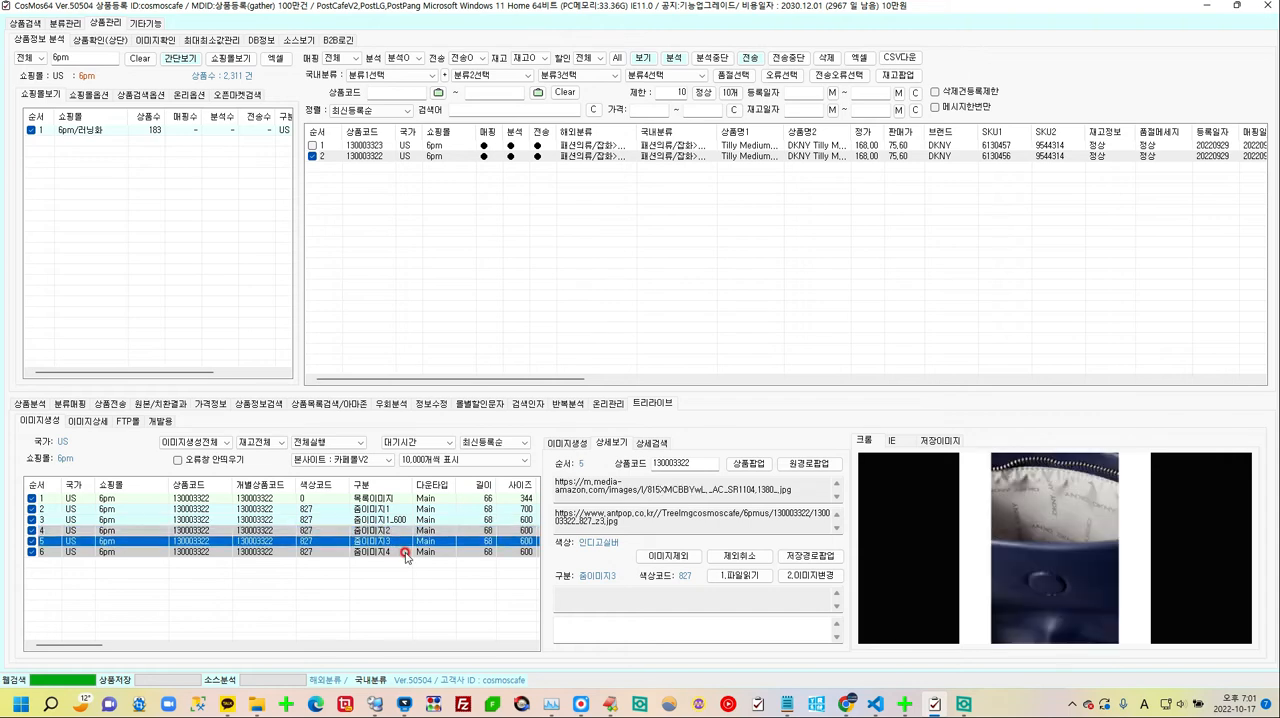
left_click(407, 555)
left_click(398, 542)
left_click(647, 627)
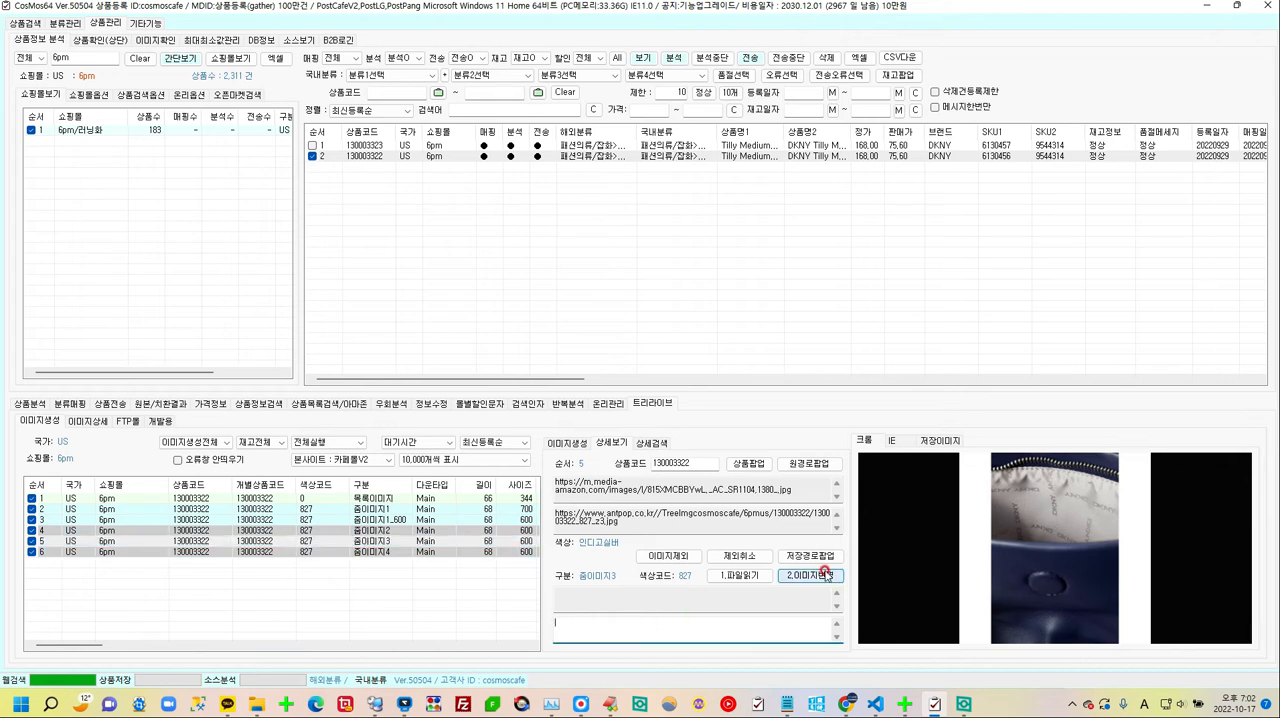
left_click(744, 577)
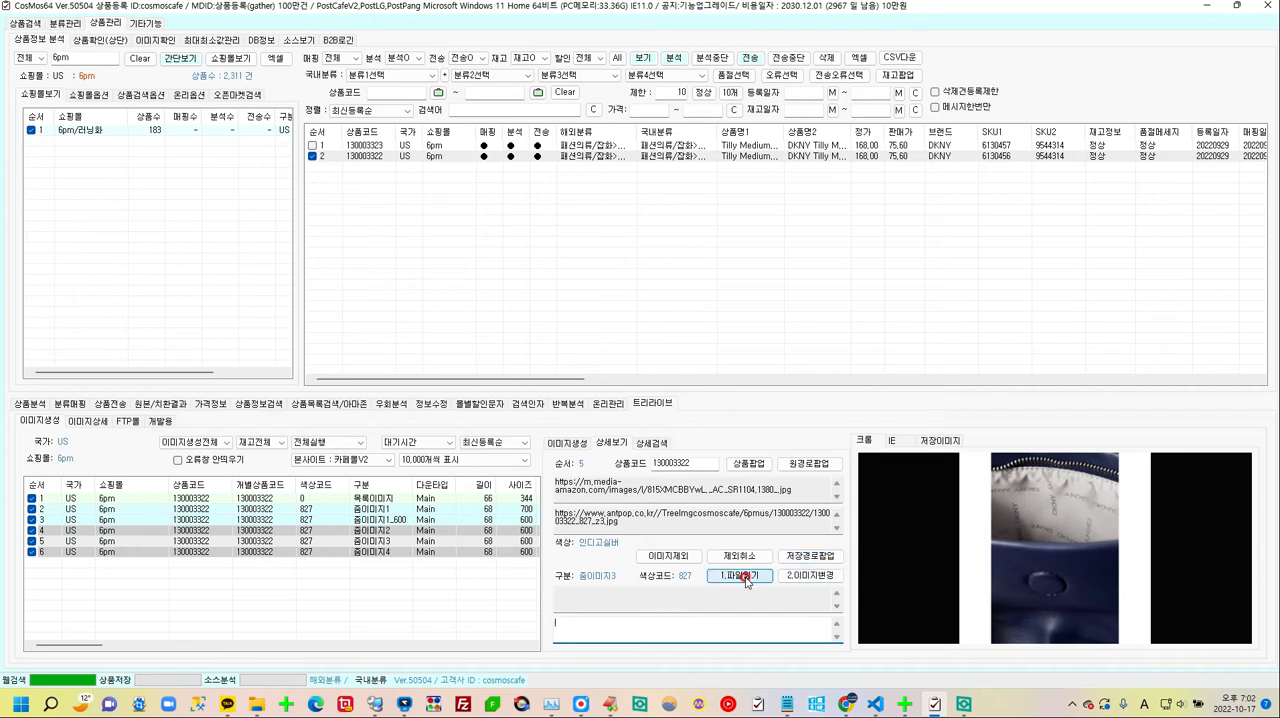
left_click(745, 578)
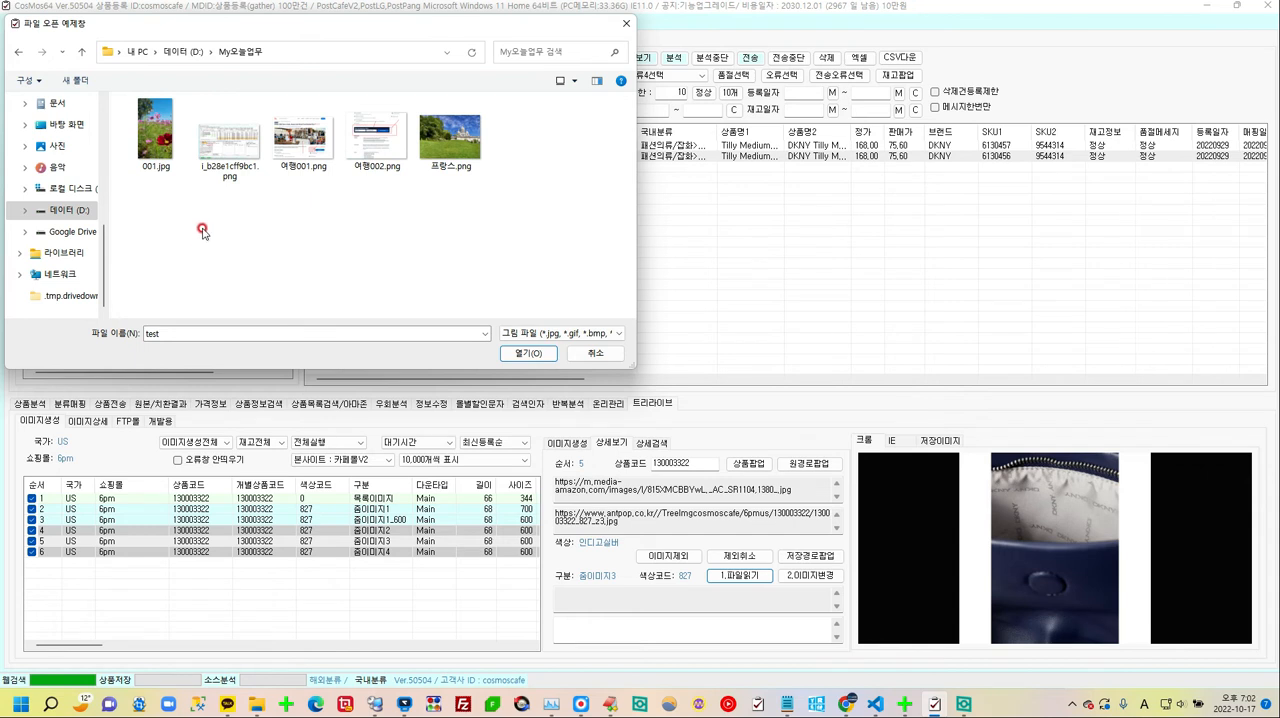
double_click(150, 135)
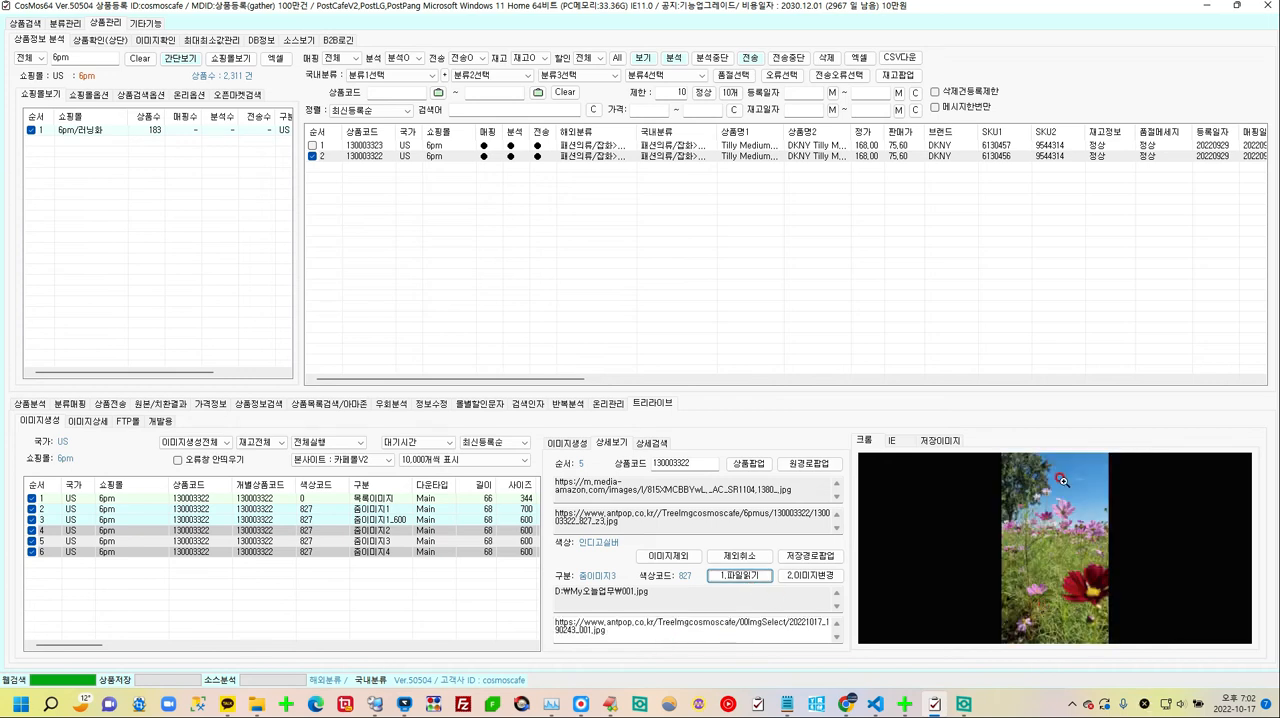
left_click(811, 577)
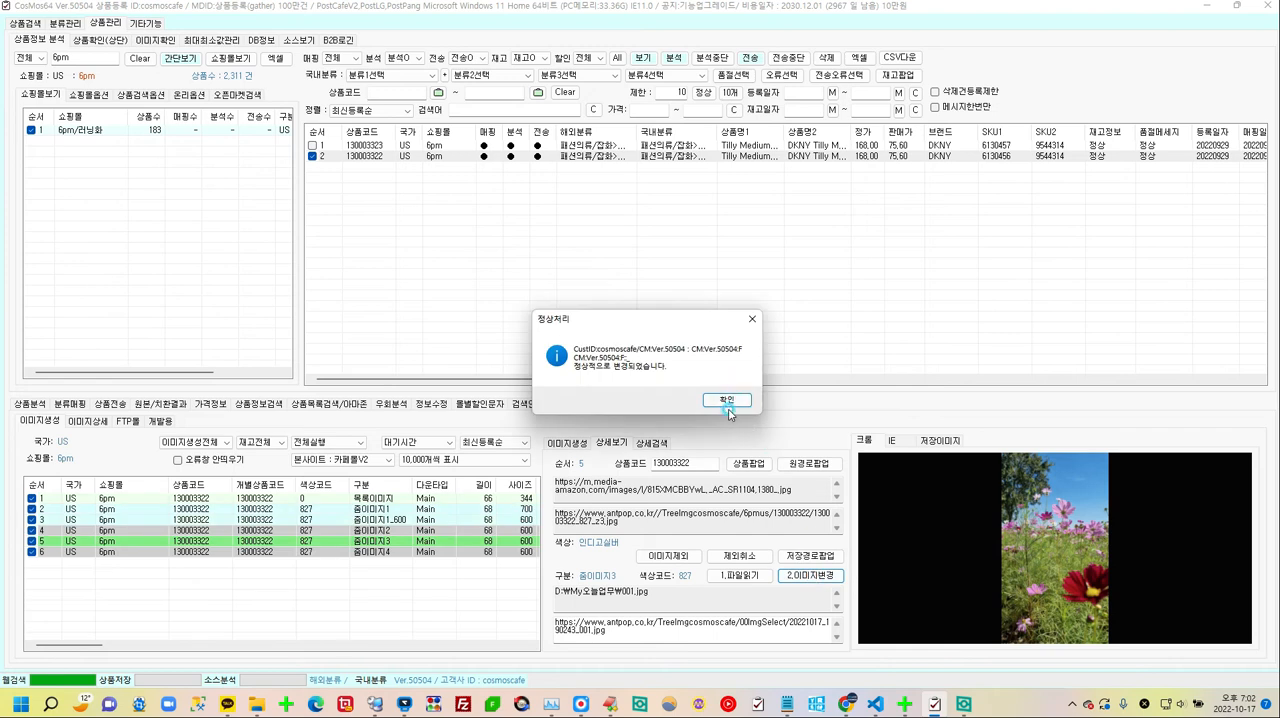
left_click(736, 400)
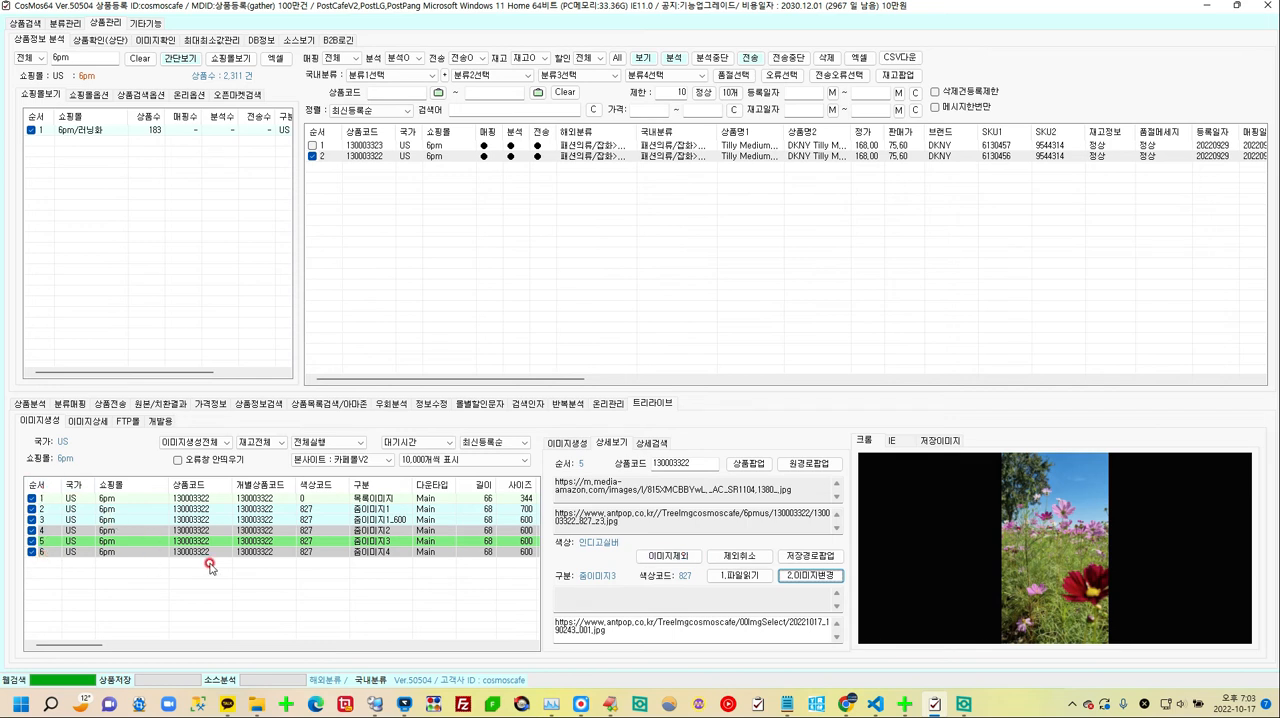
Step: Examine the previews and details of the product's list image (목록이미지) and zoom images 줌이미지1, 줌이미지2 and 줌이미지3
left_click(378, 532)
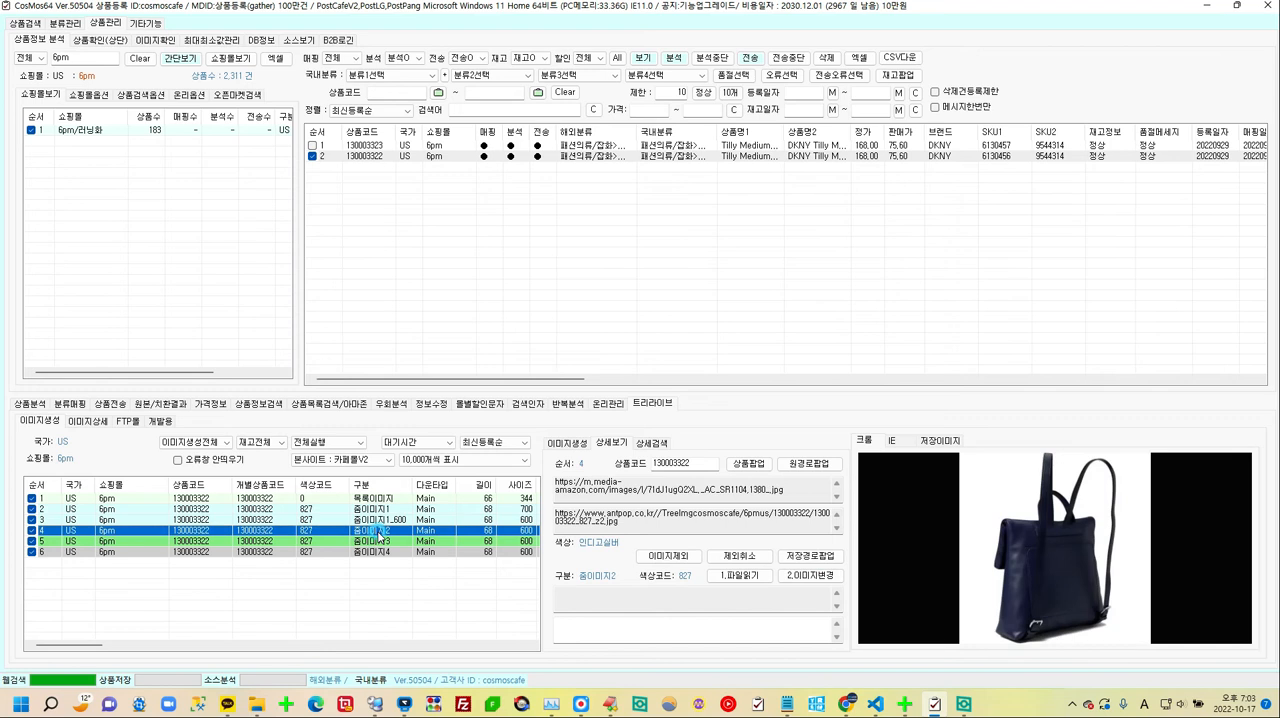
left_click(683, 557)
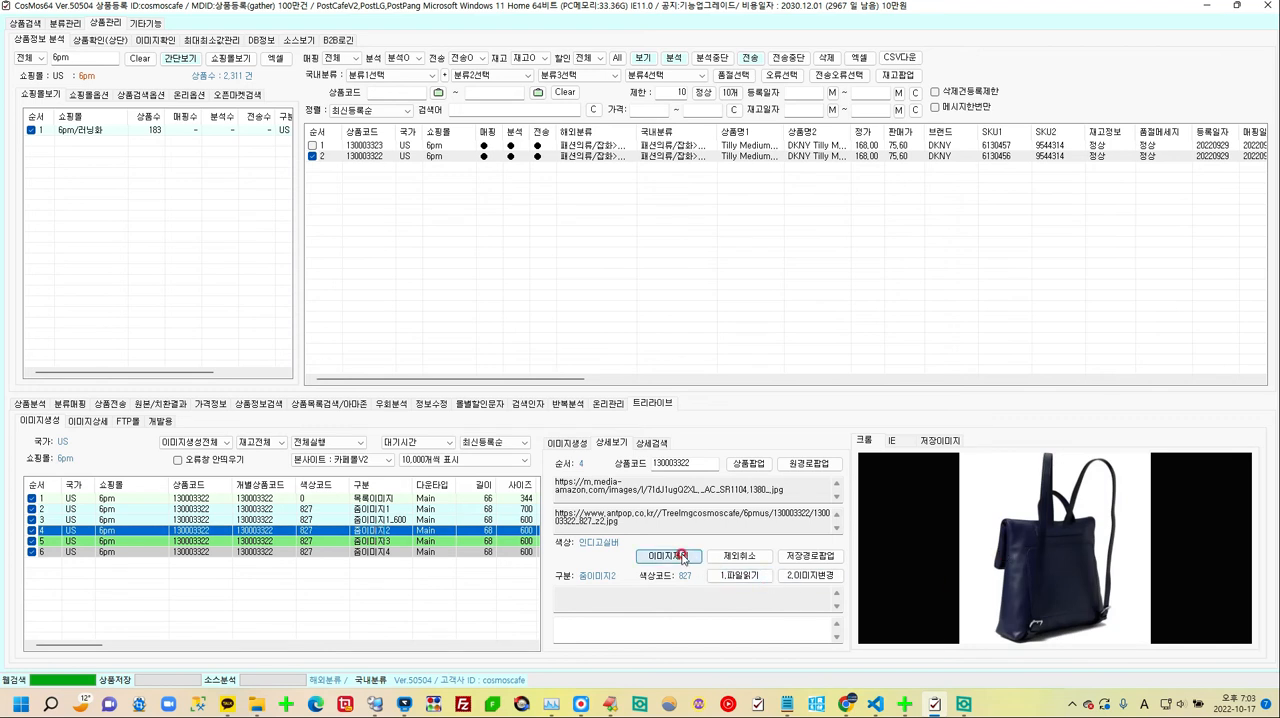
left_click(426, 541)
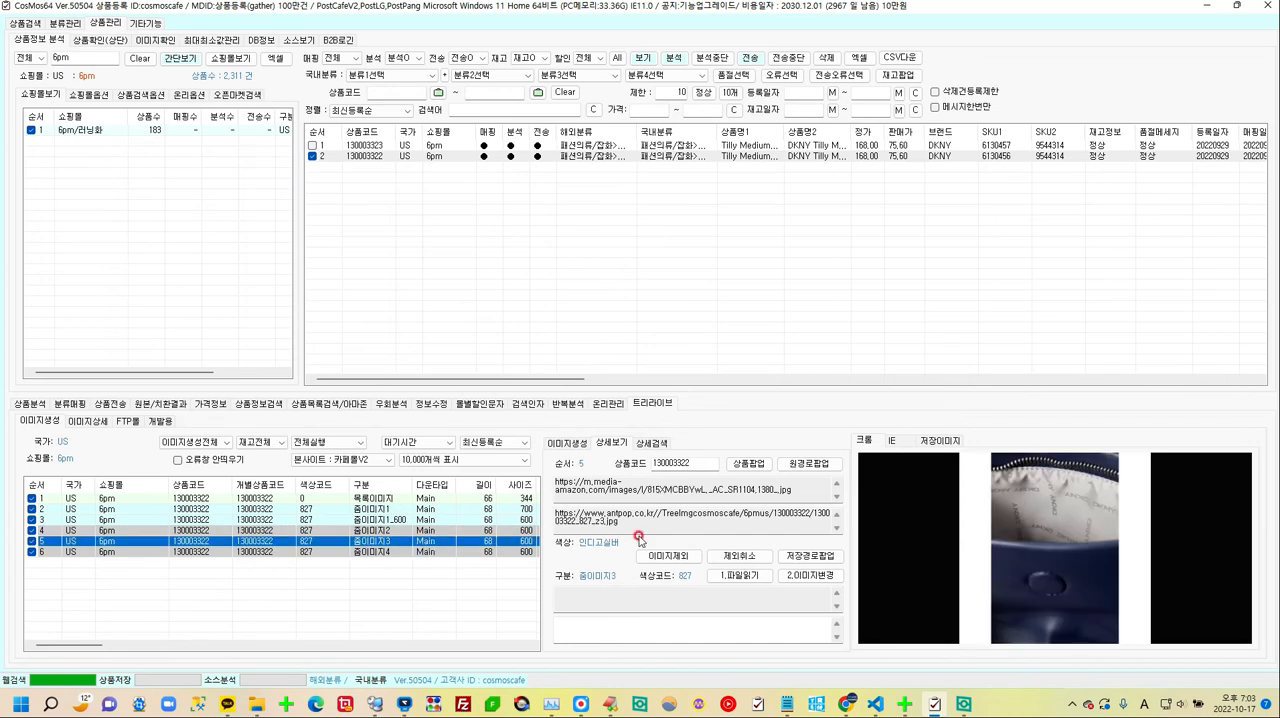
left_click(380, 543)
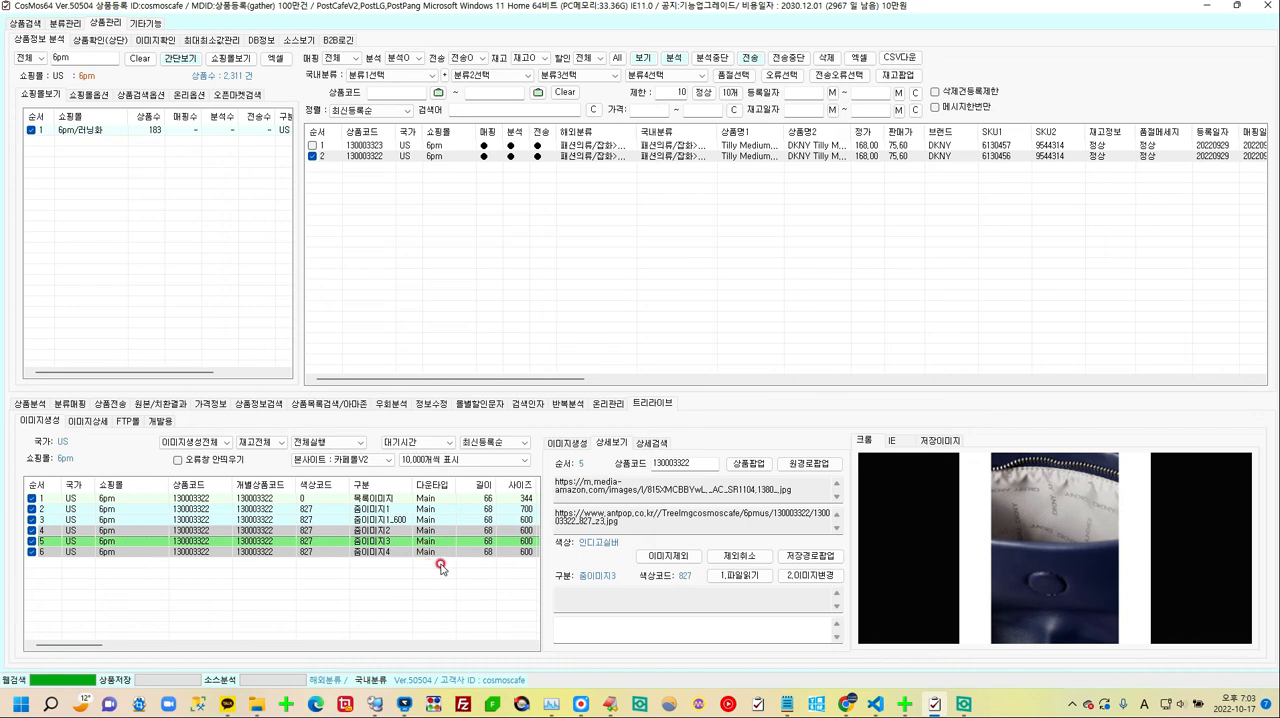
left_click(384, 509)
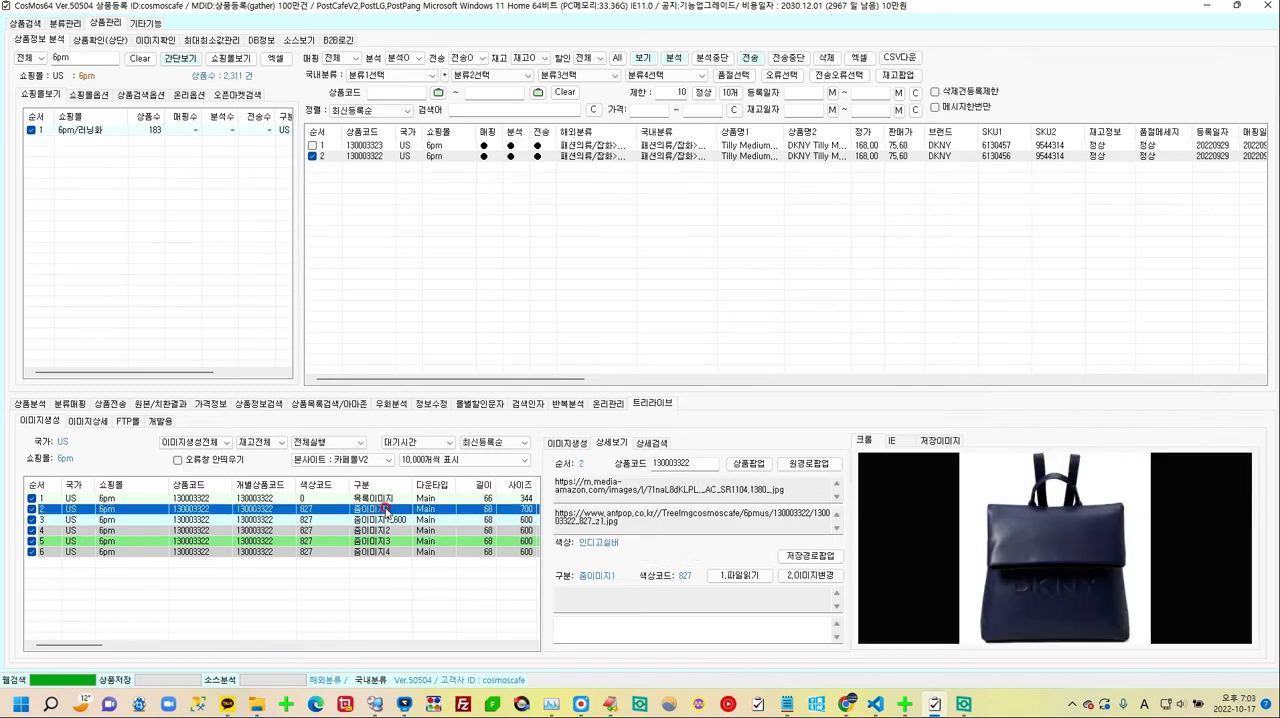
left_click(447, 541)
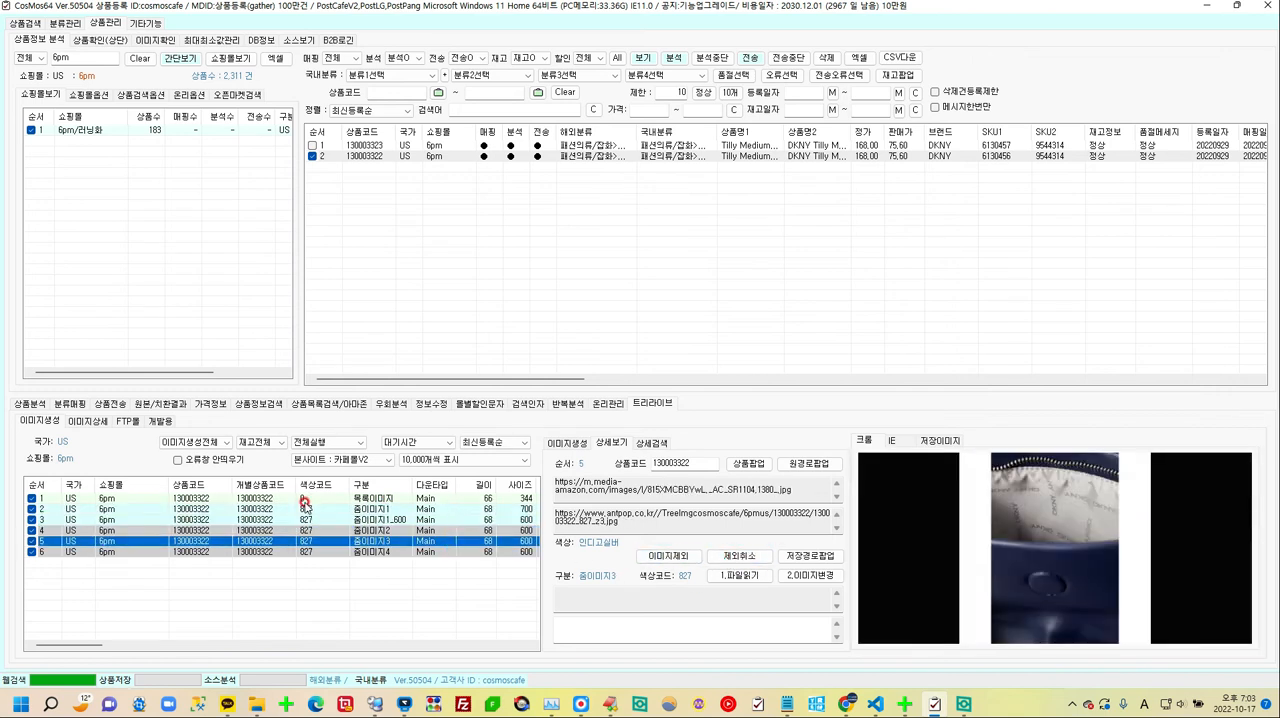
left_click(370, 509)
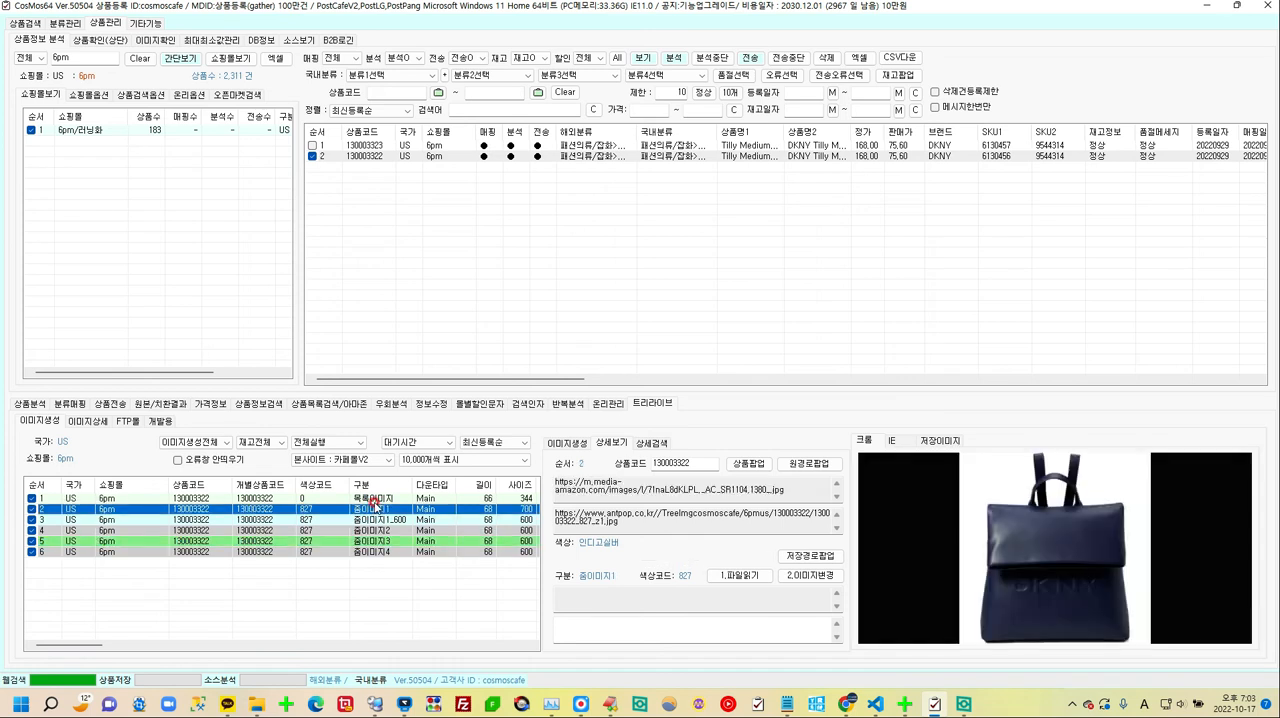
left_click(370, 498)
left_click(373, 509)
left_click(404, 531)
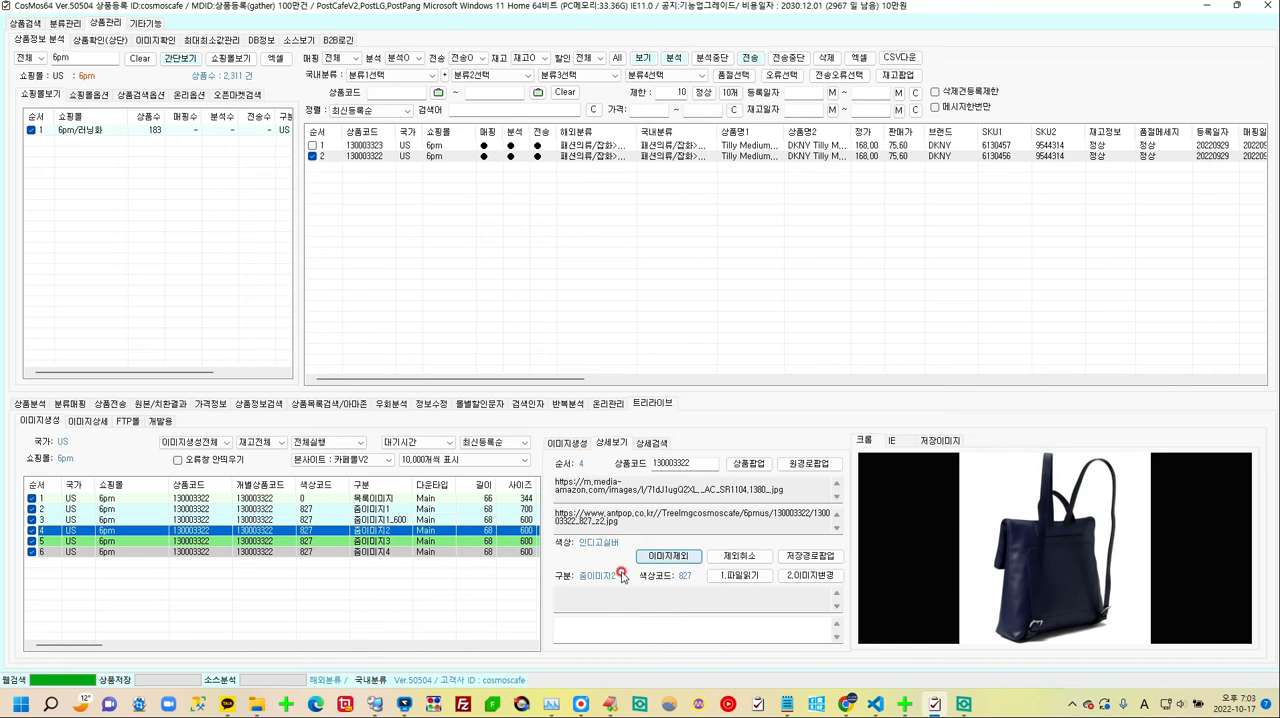
left_click(402, 498)
Step: Select 줌이미지1 and look over its replacement address field and image change option (이미지변경)
left_click(394, 510)
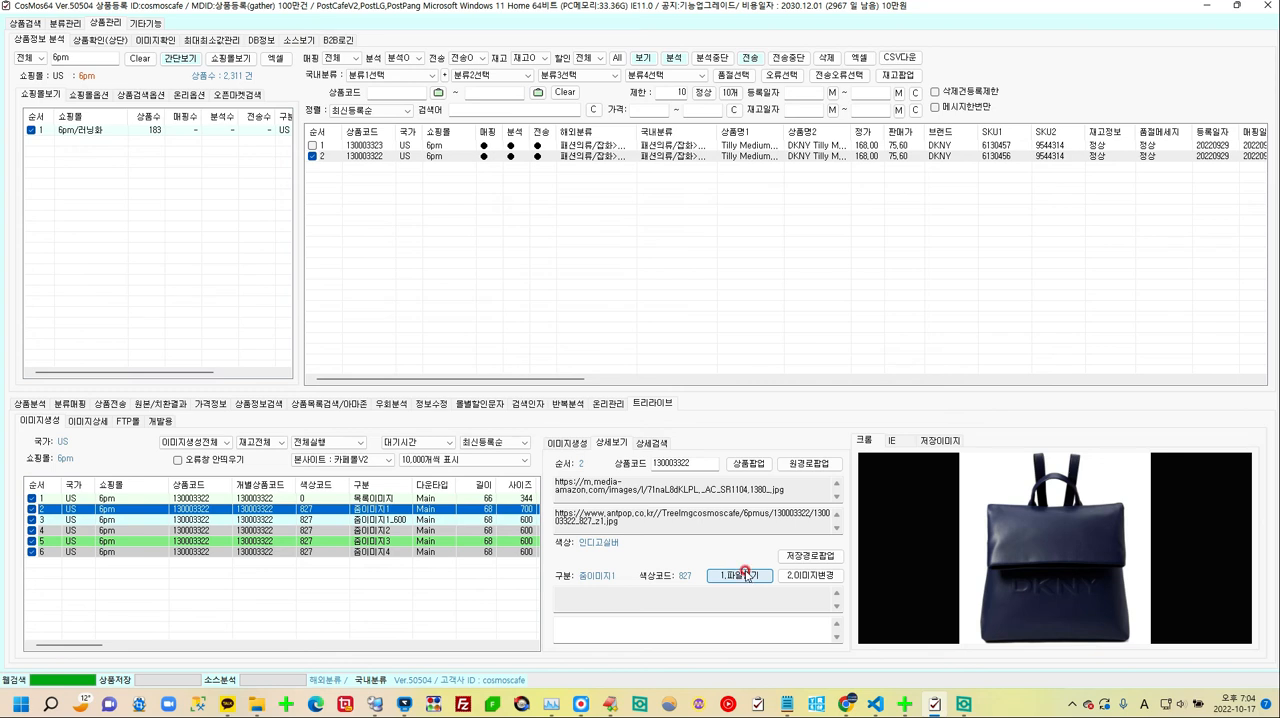
left_click(668, 628)
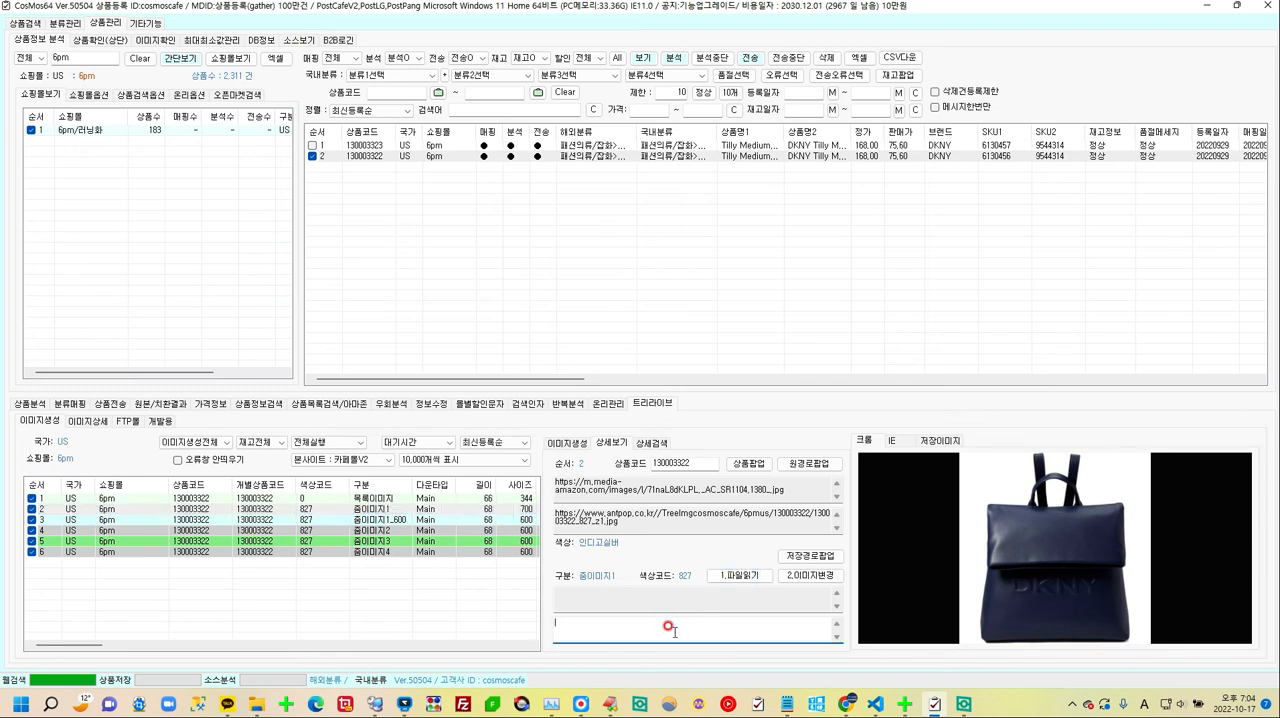
left_click(822, 578)
Step: Show the details of 줌이미지1_600 and start the transfer (전송) of the checked product 130003322
left_click(566, 442)
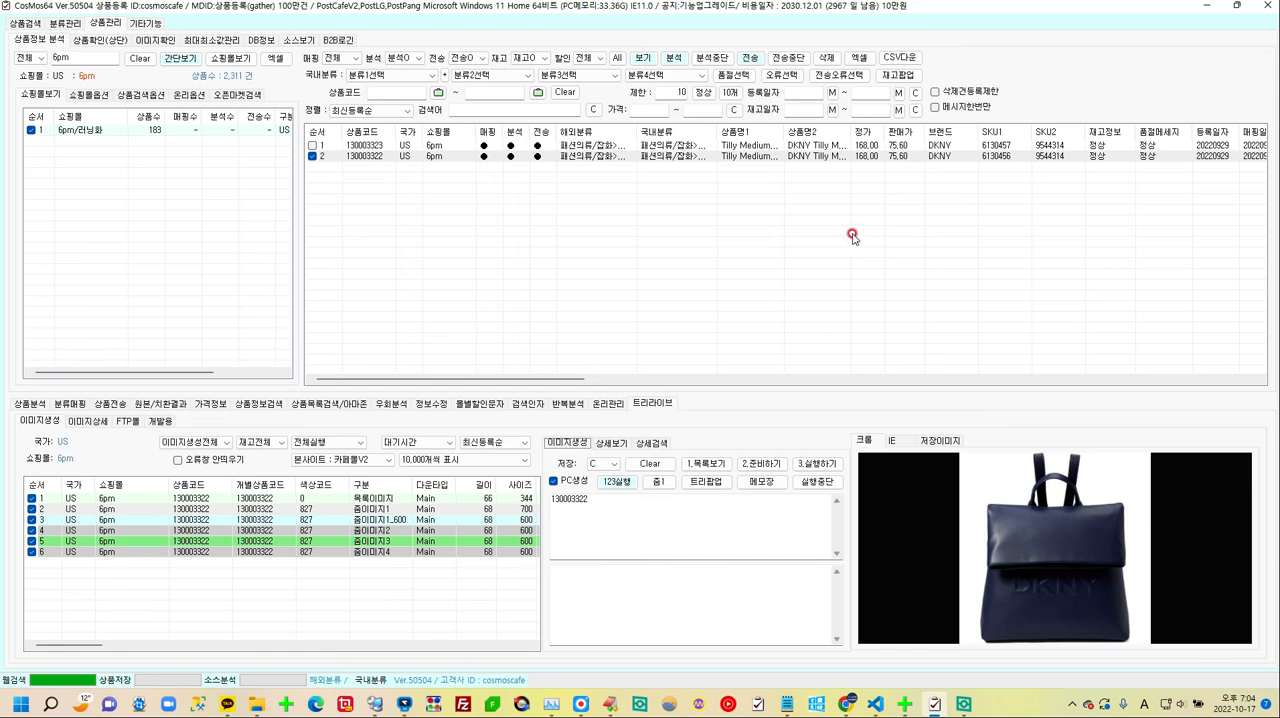
left_click(616, 443)
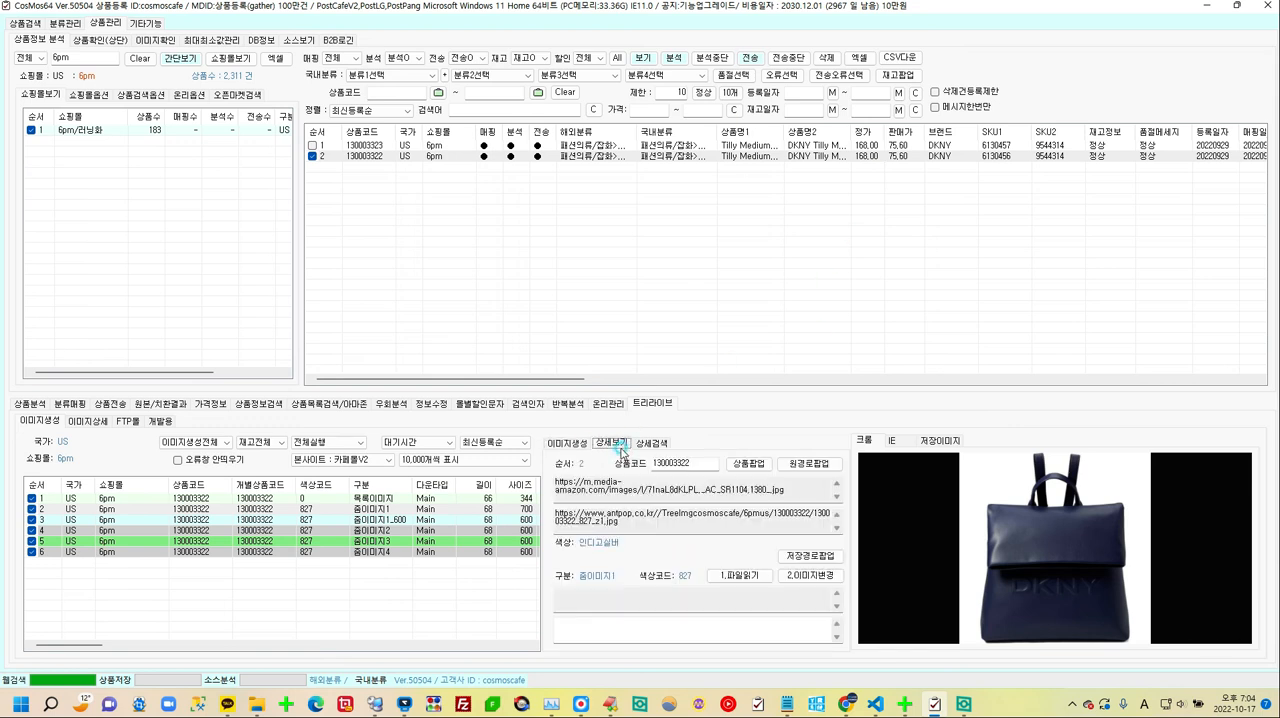
left_click(433, 520)
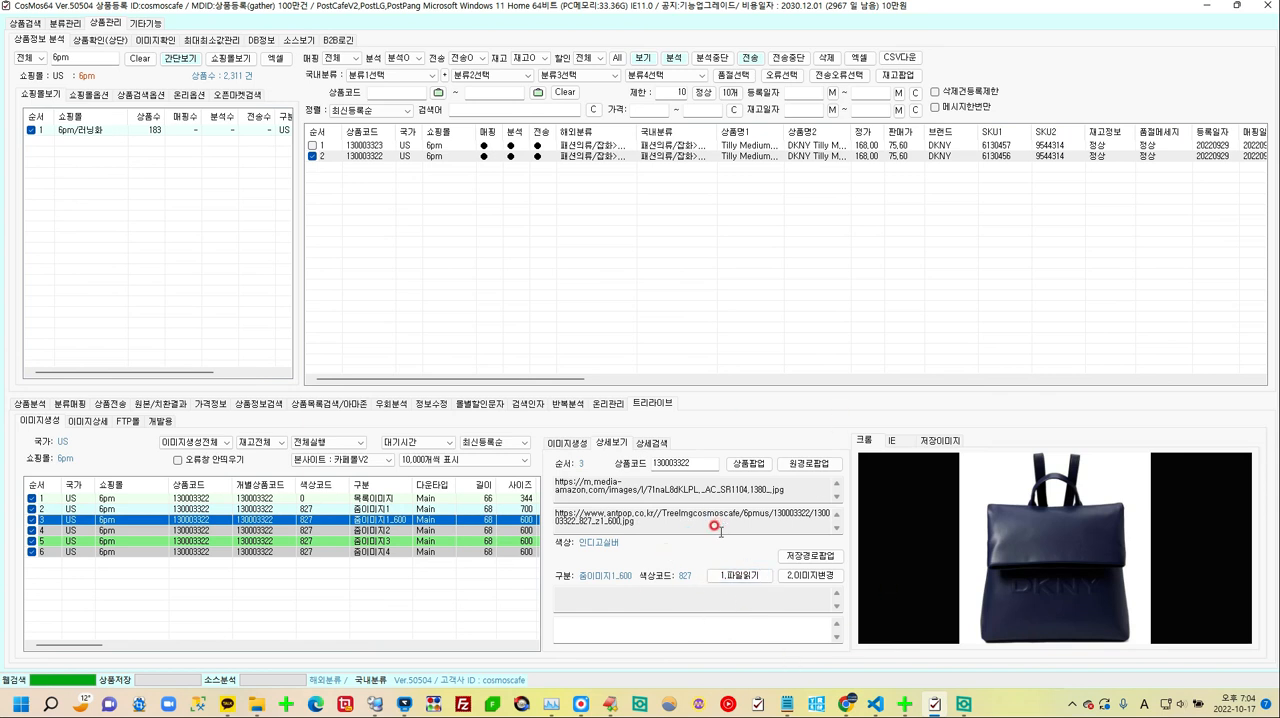
left_click(755, 62)
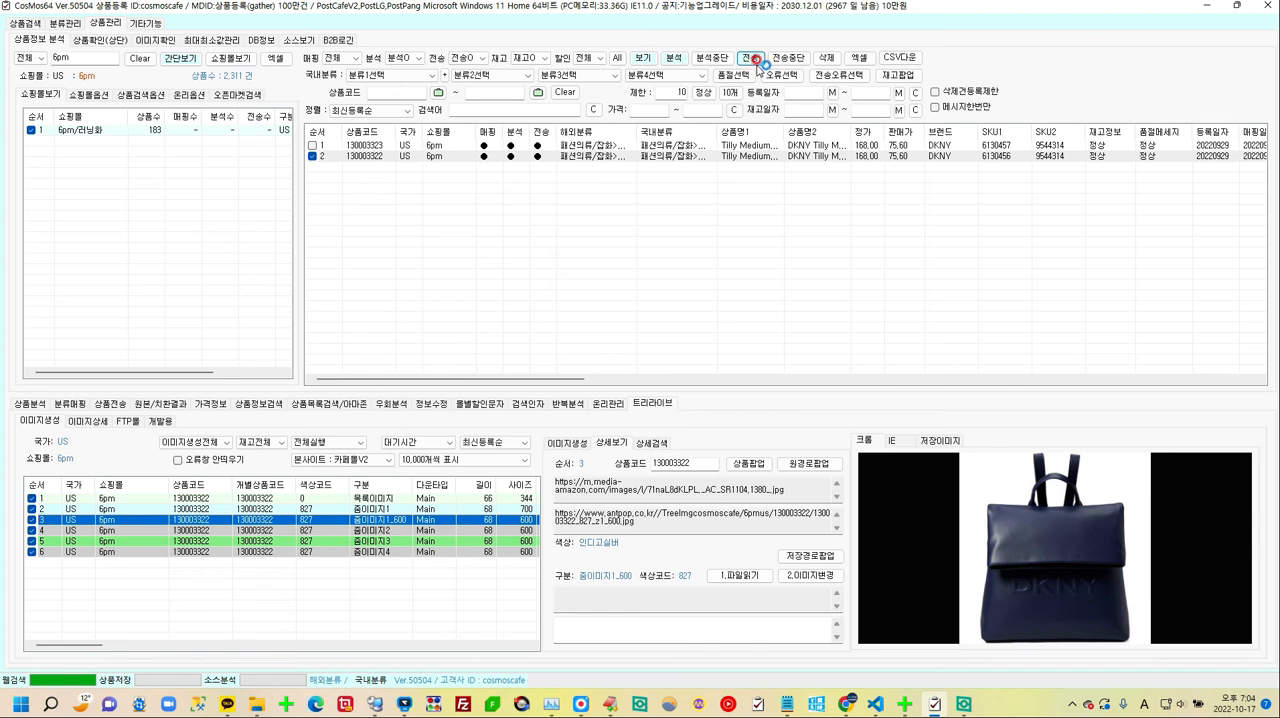